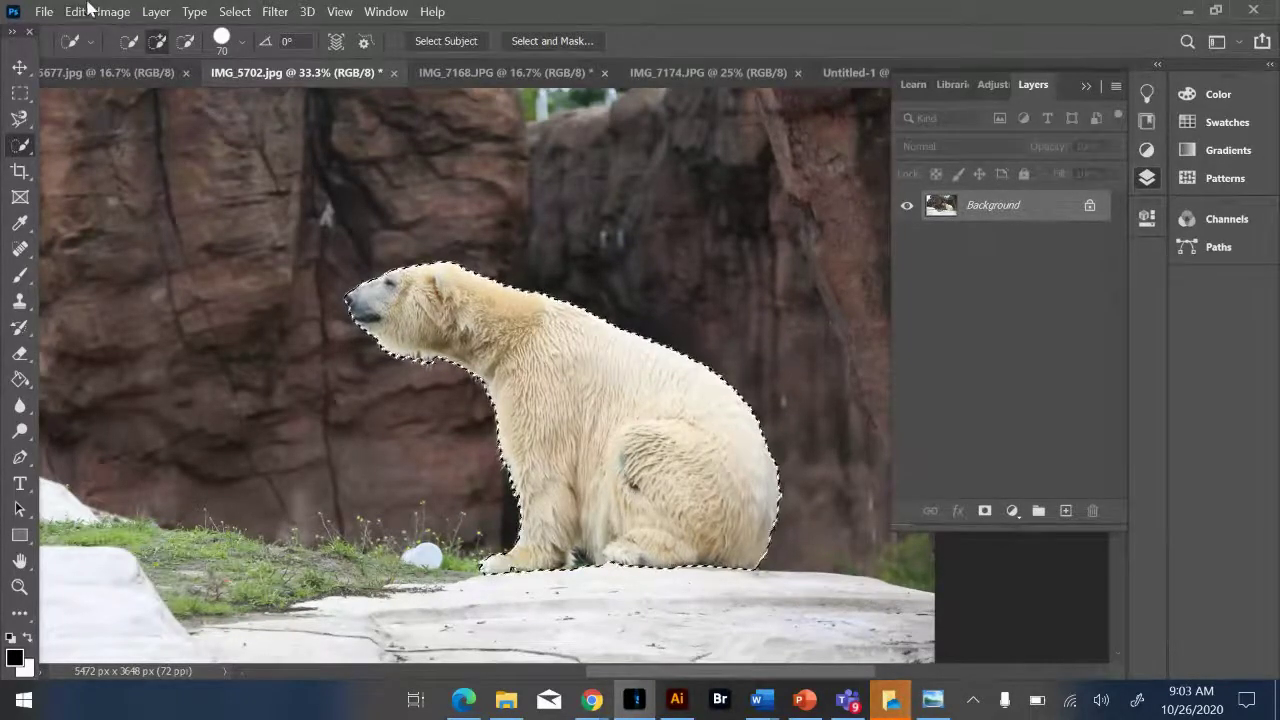
Copy the selected polar bear in IMG_5702.jpg and paste it into IMG_7168.JPG over the glass jar.
click(86, 9)
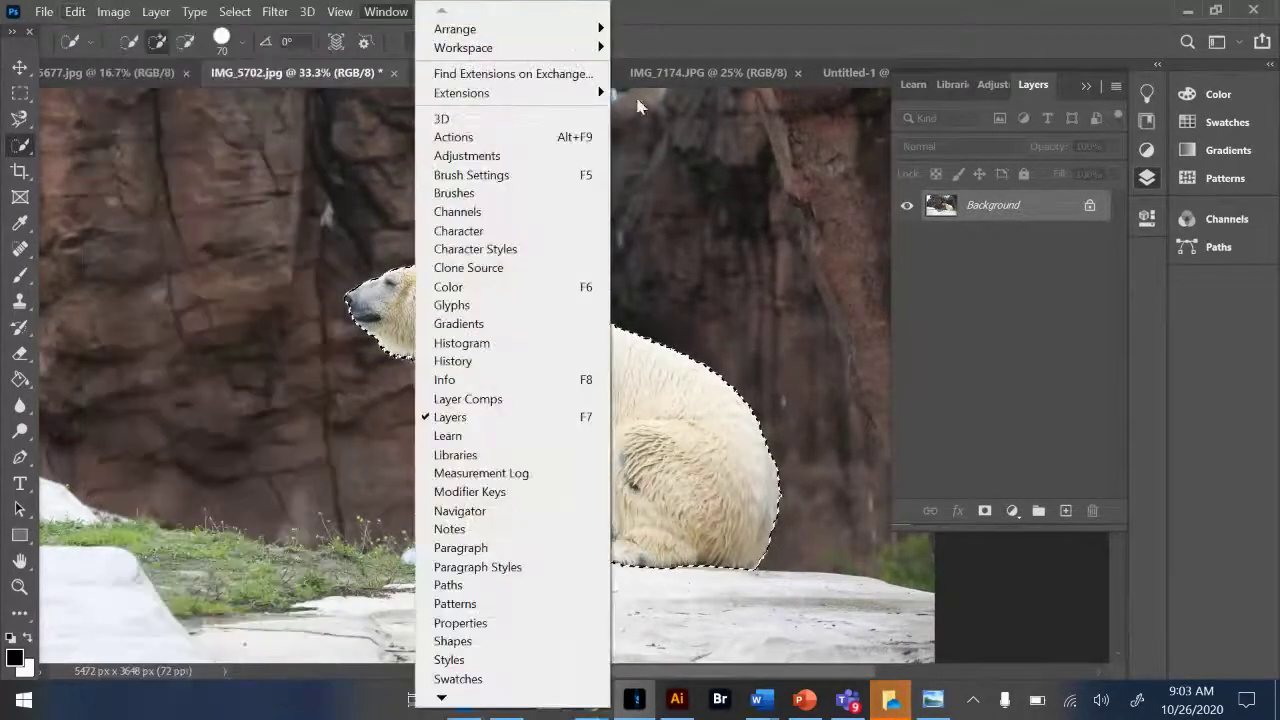
click(686, 74)
click(686, 74)
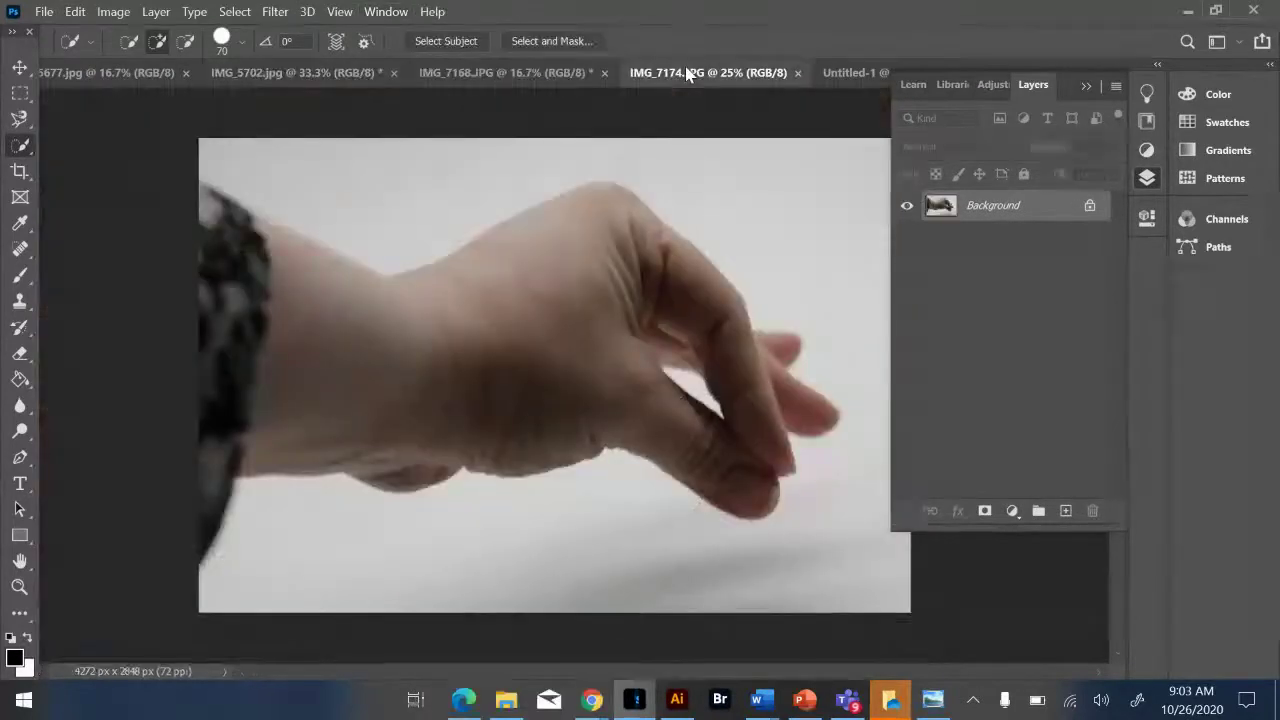
click(525, 75)
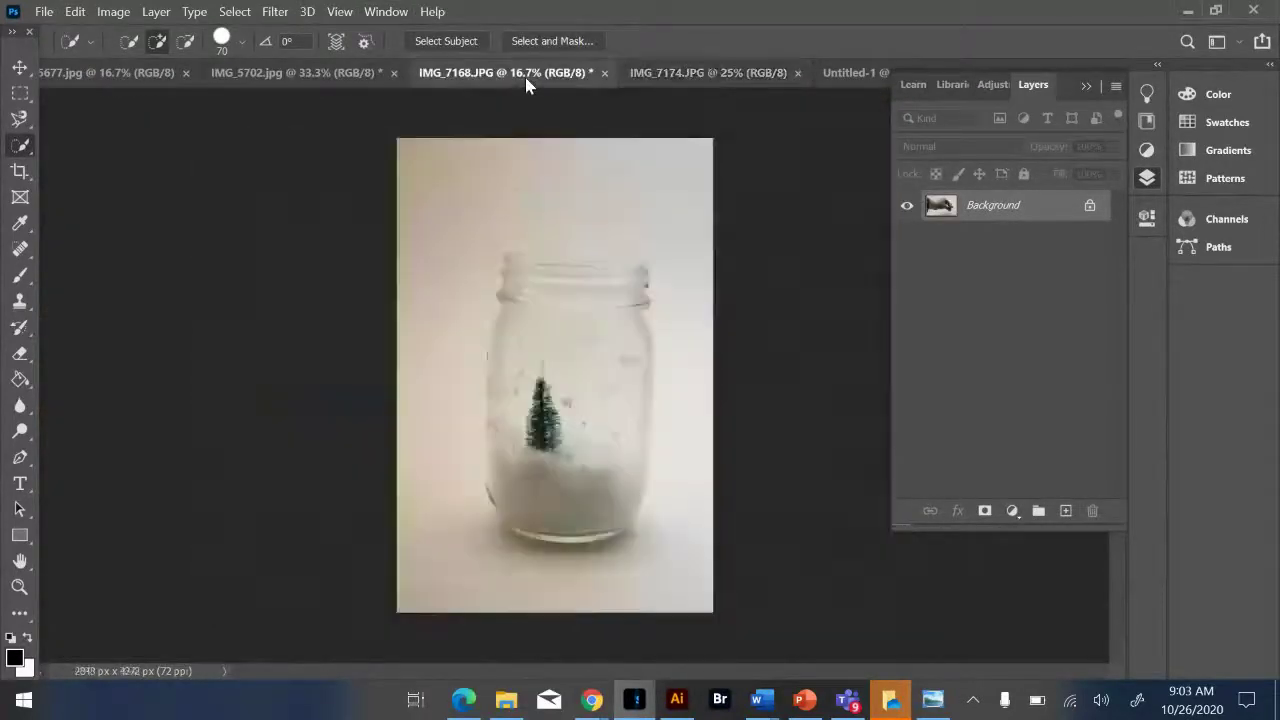
key(ctrl+v)
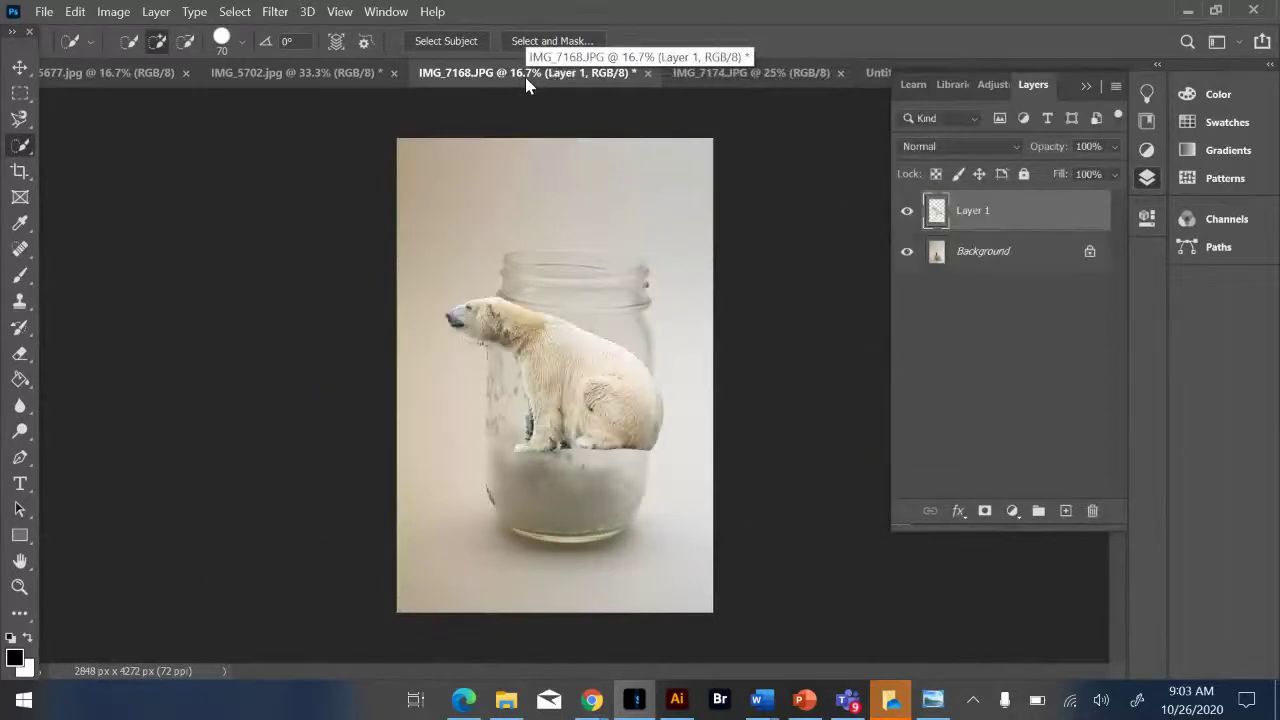
key(ctrl+plus)
key(ctrl+plus)
key(ctrl+plus)
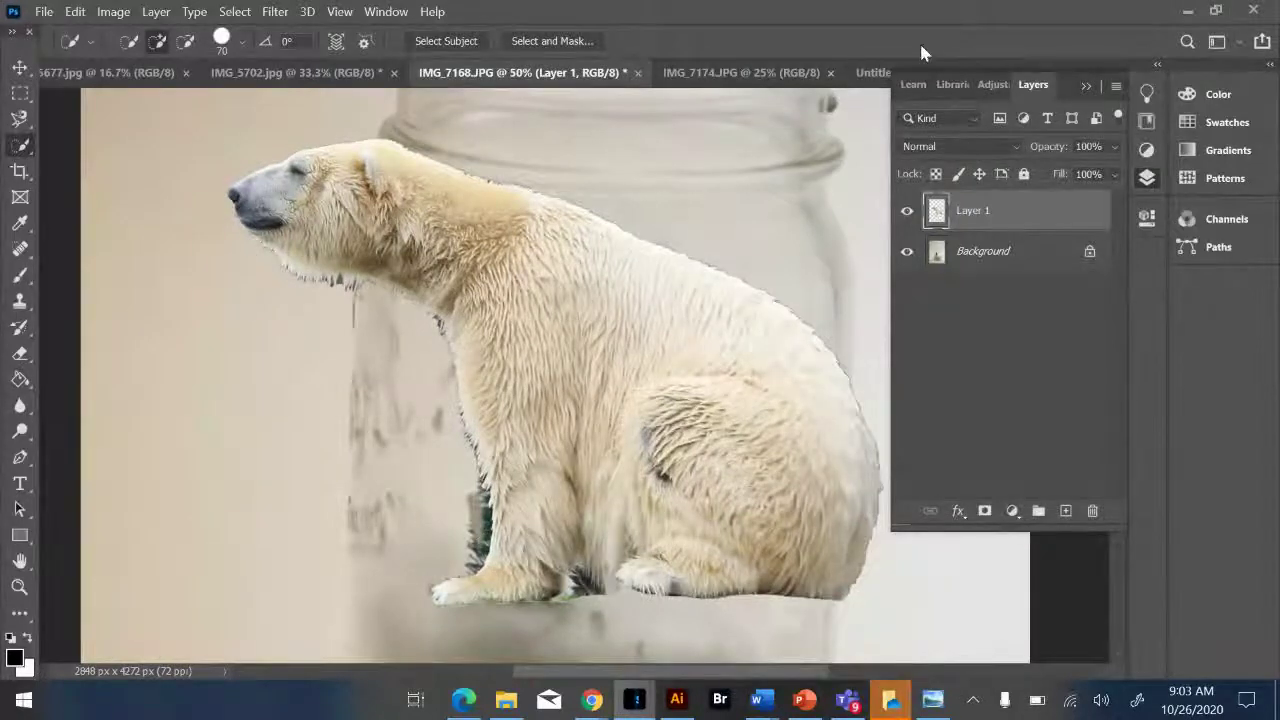
Paste the copied polar bear into the blank Untitled-1 document.
click(866, 79)
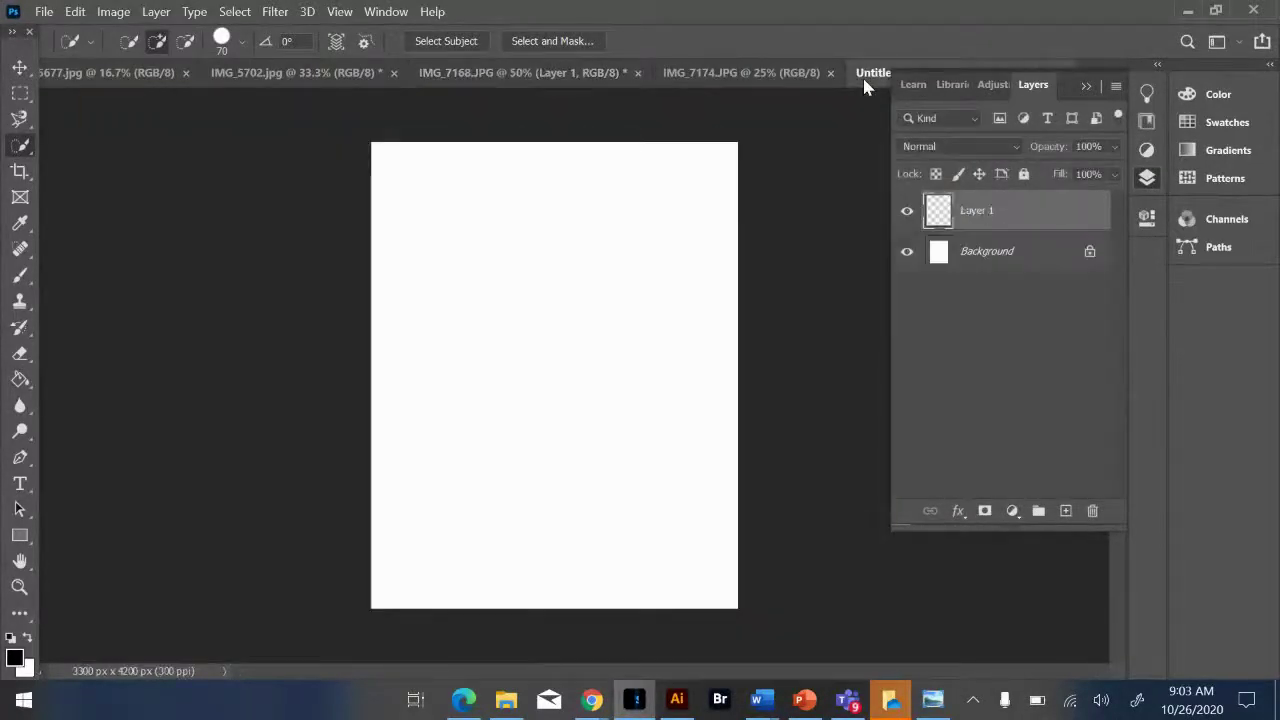
key(ctrl+plus)
key(ctrl+plus)
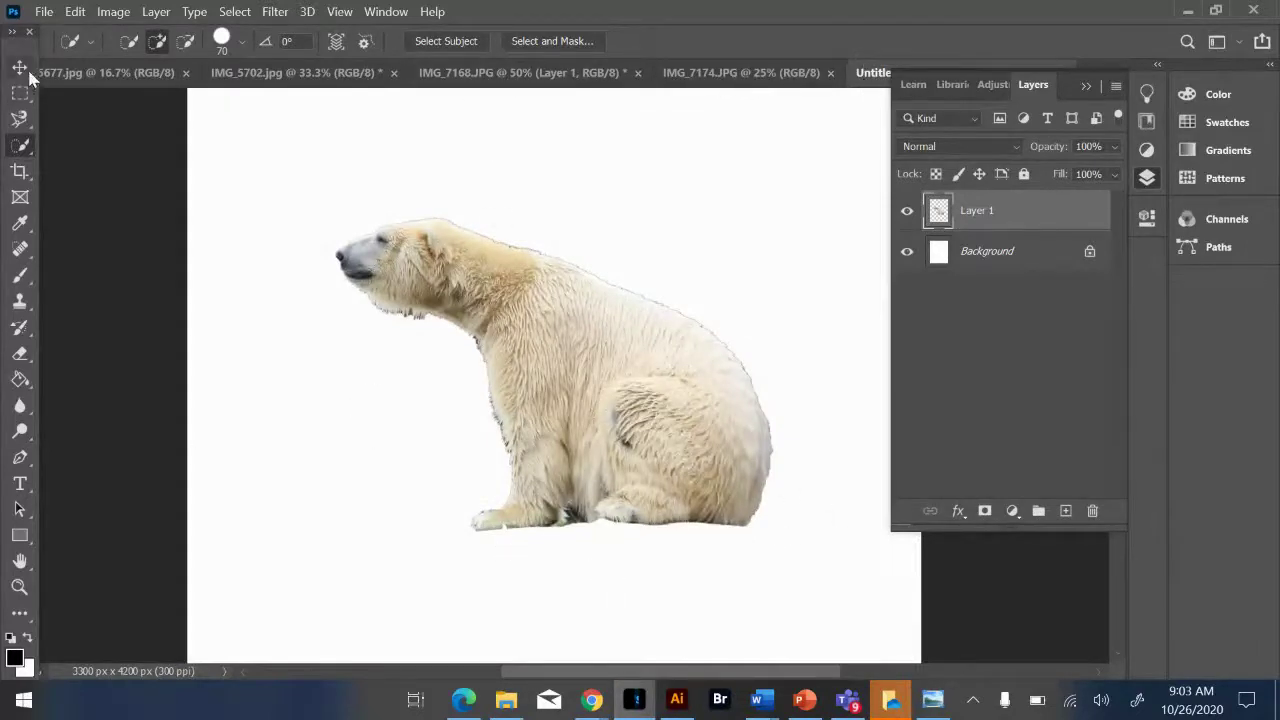
Open the bear selection of IMG_5702.jpg in Select and Mask and set the preview to On Layers.
click(71, 80)
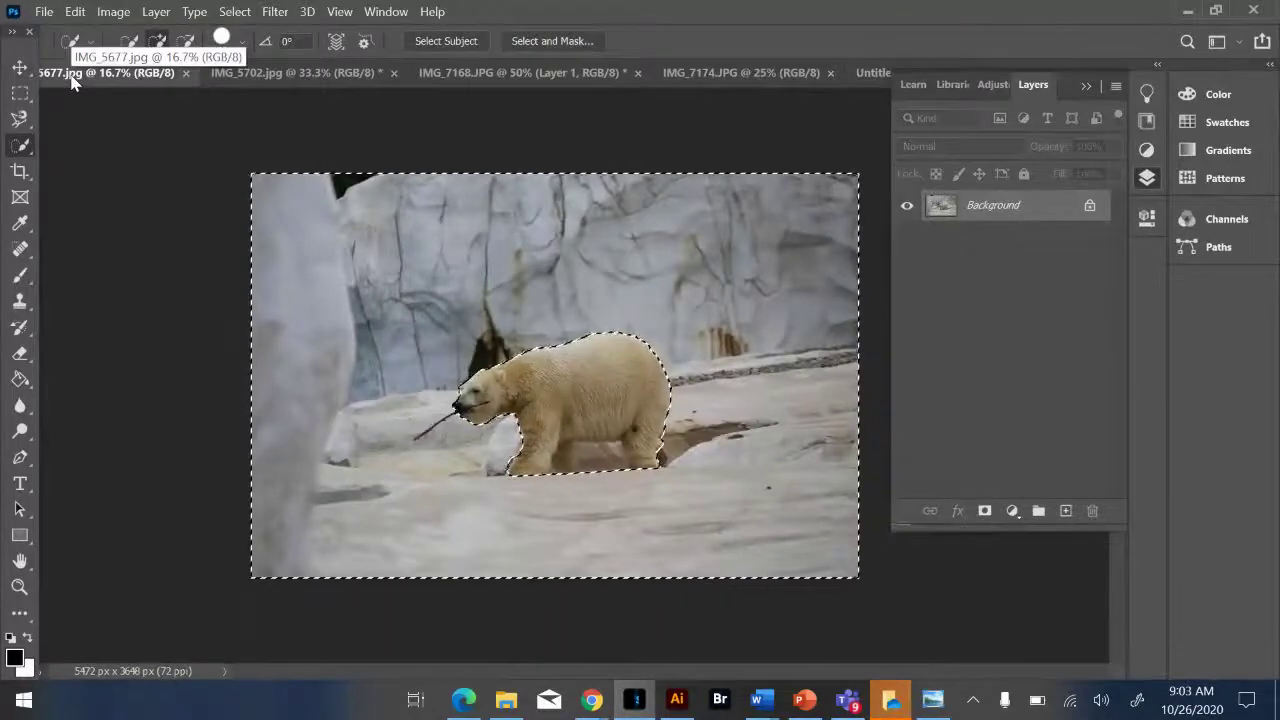
click(258, 80)
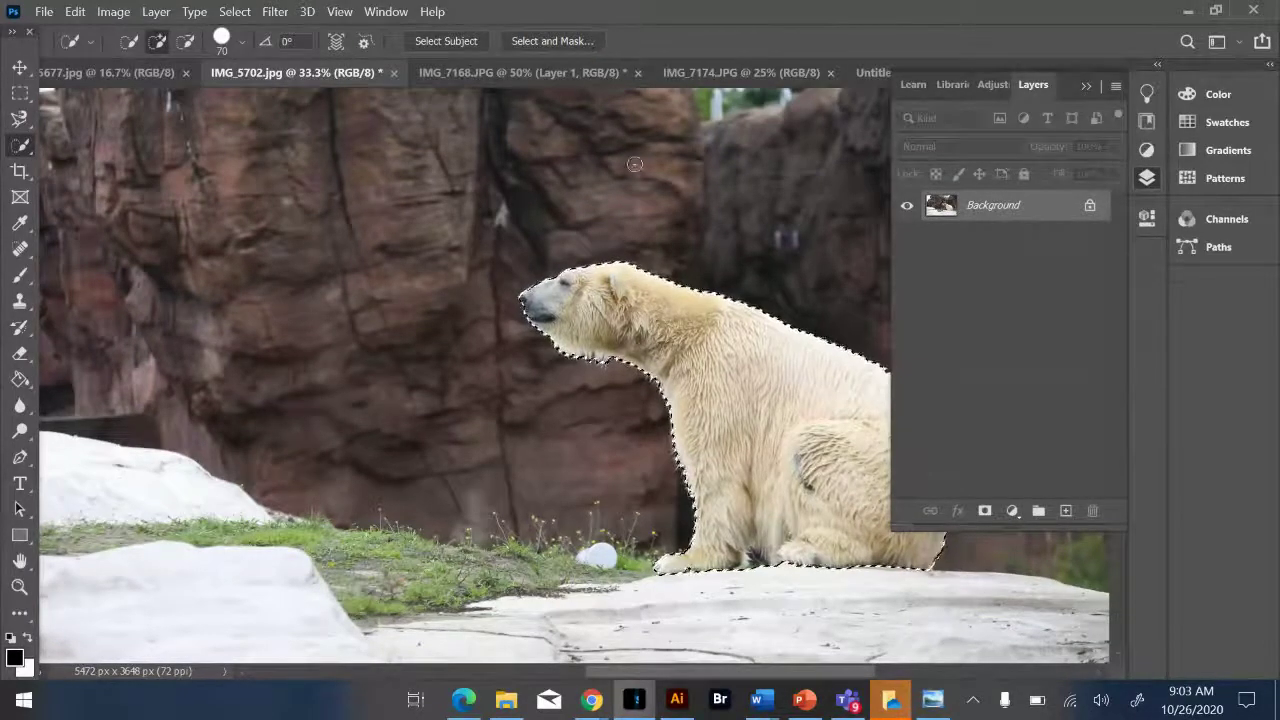
right_click(683, 307)
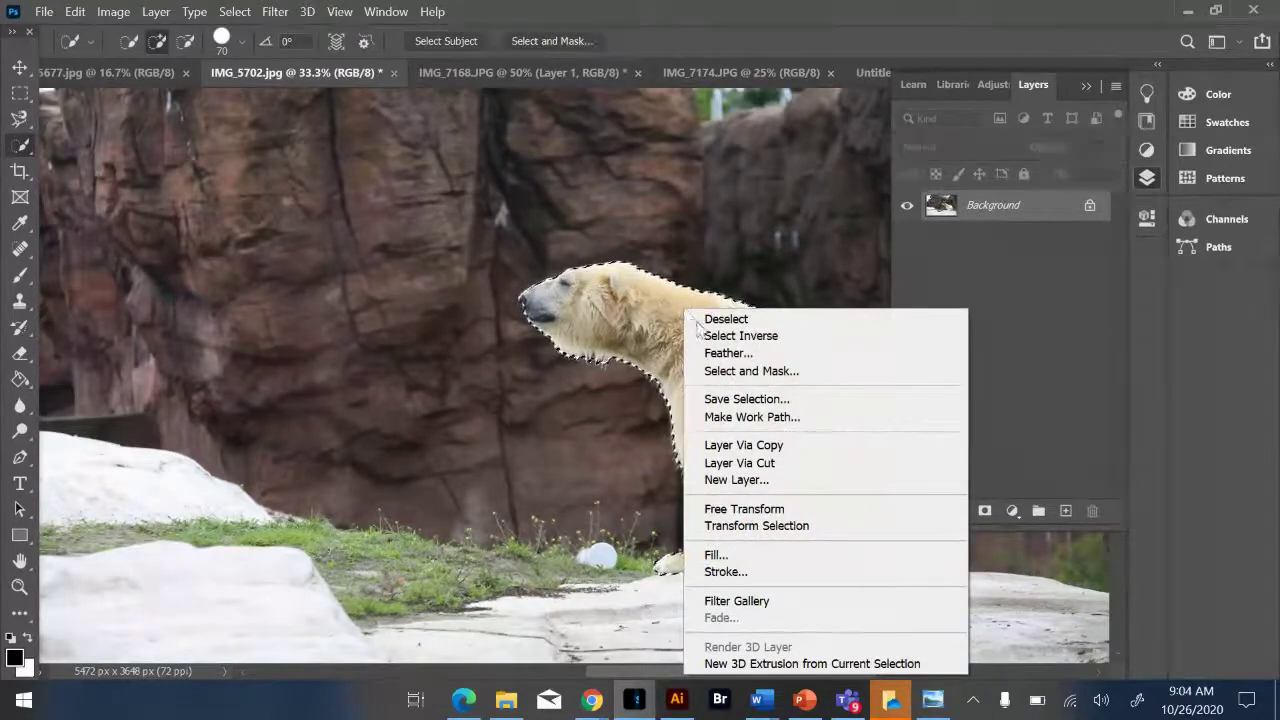
click(736, 372)
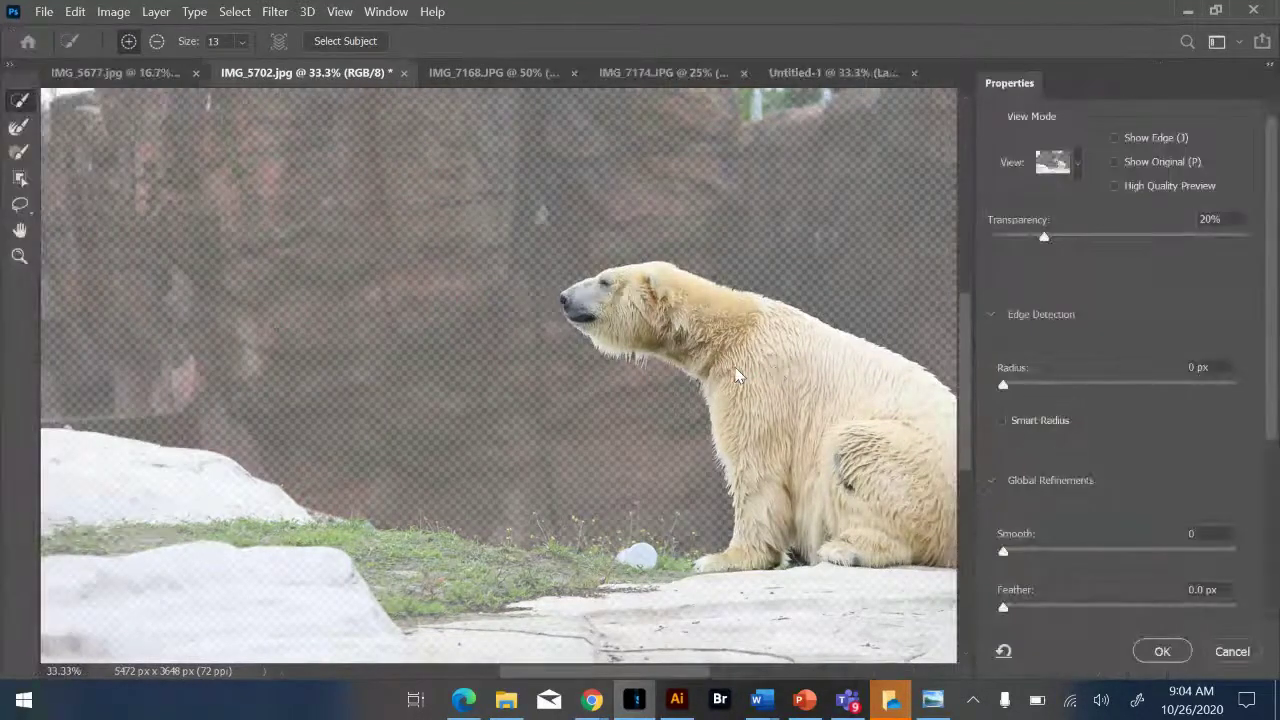
scroll(734, 366, left, 2)
scroll(734, 366, right, 4)
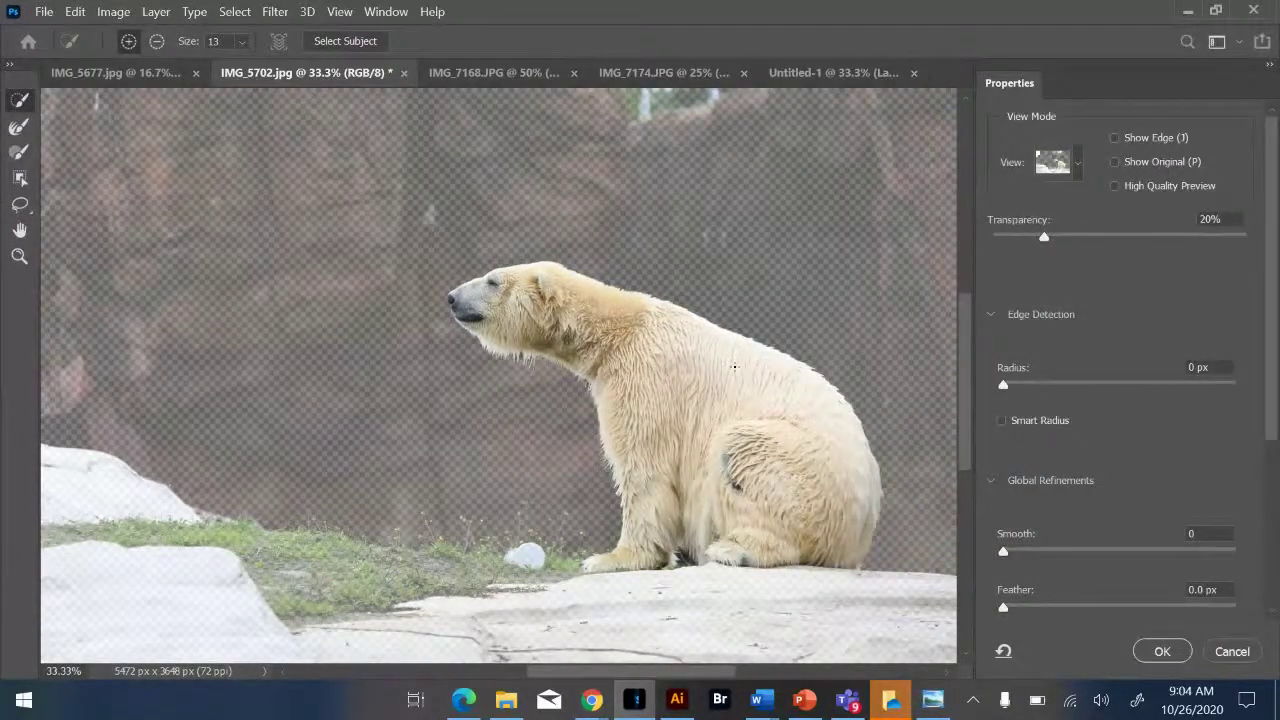
click(1078, 168)
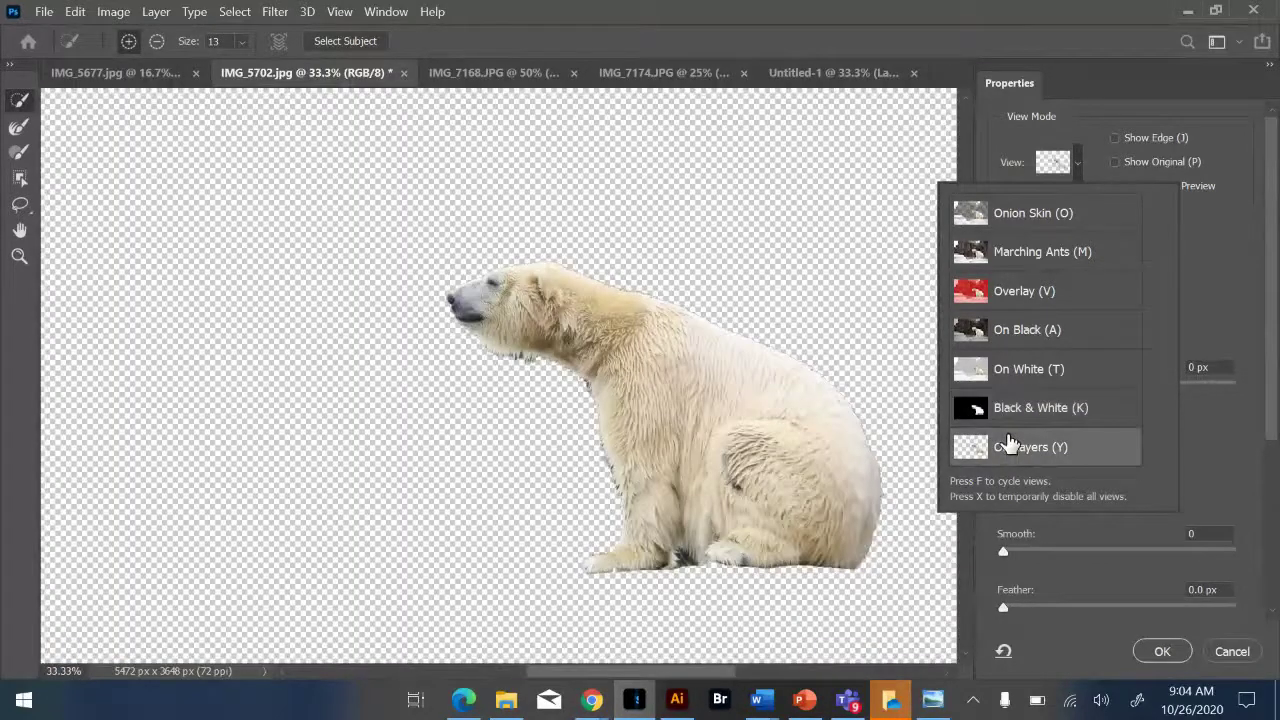
click(1103, 104)
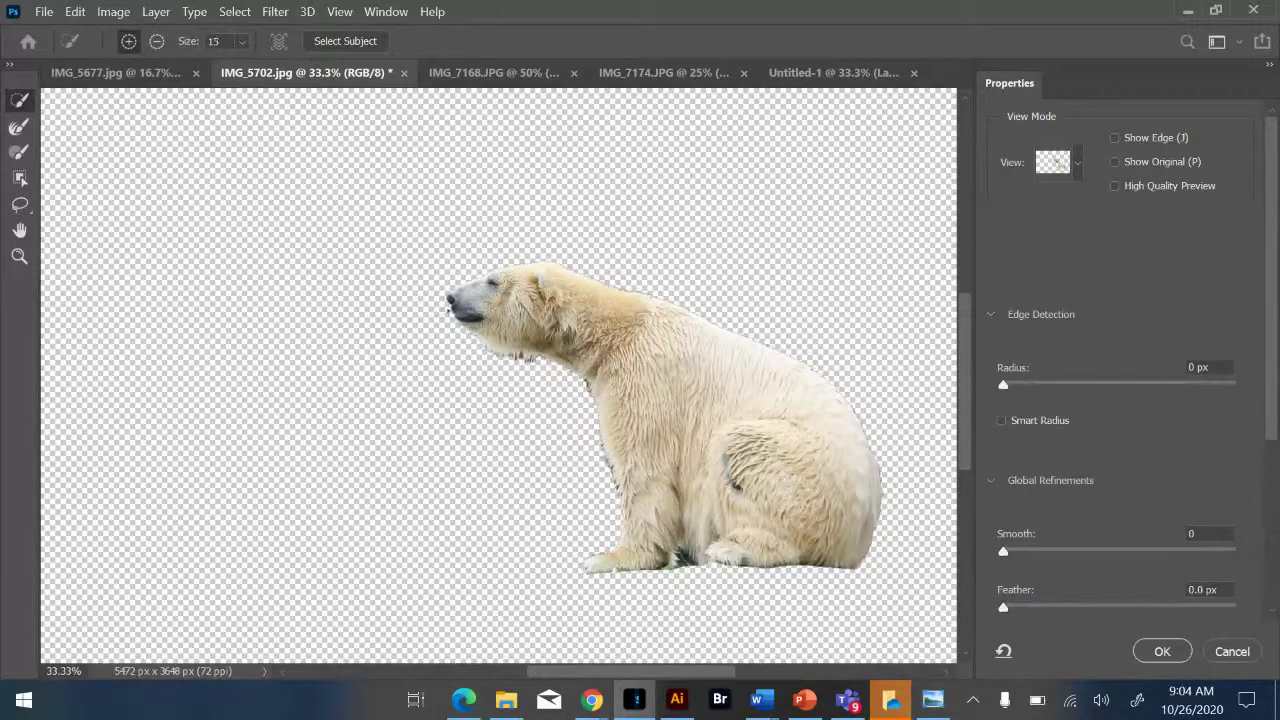
Enlarge the Quick Selection brush to 150 and add an area in front of the bear's nose to the selection.
key(bracketright)
key(bracketright)
key(bracketright)
key(bracketright)
key(bracketright)
key(bracketright)
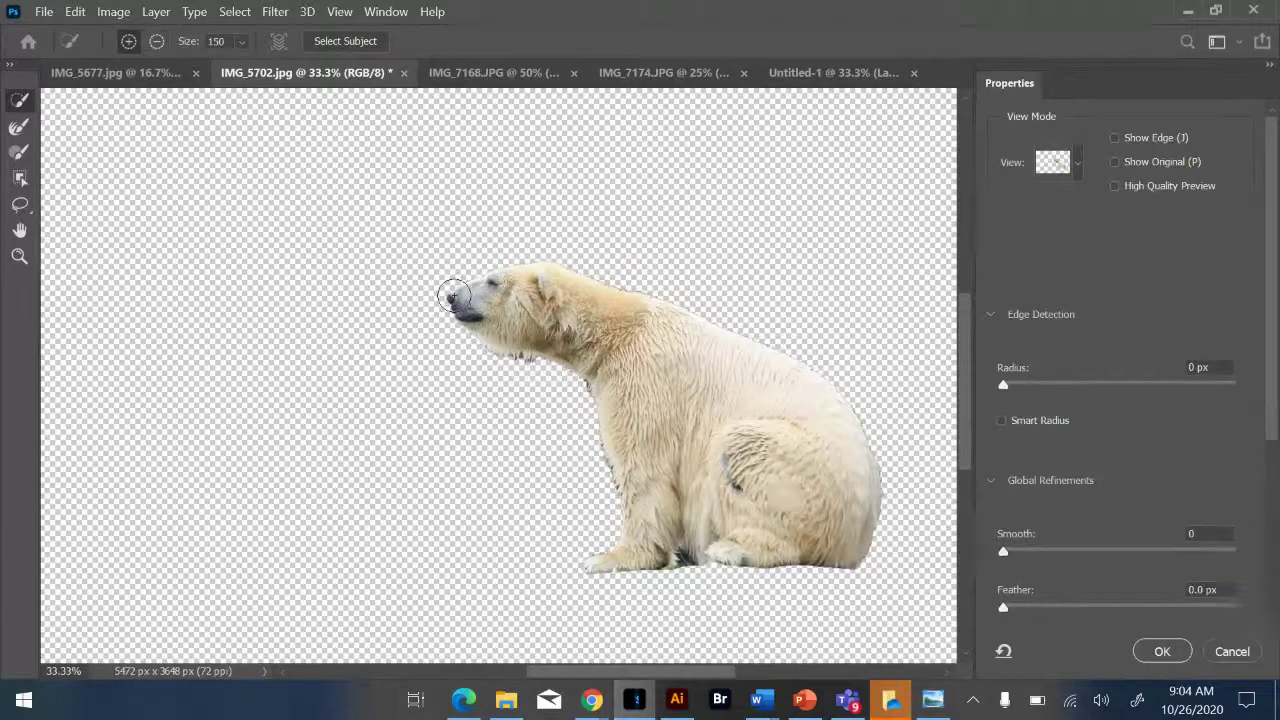
drag(457, 286, 448, 292)
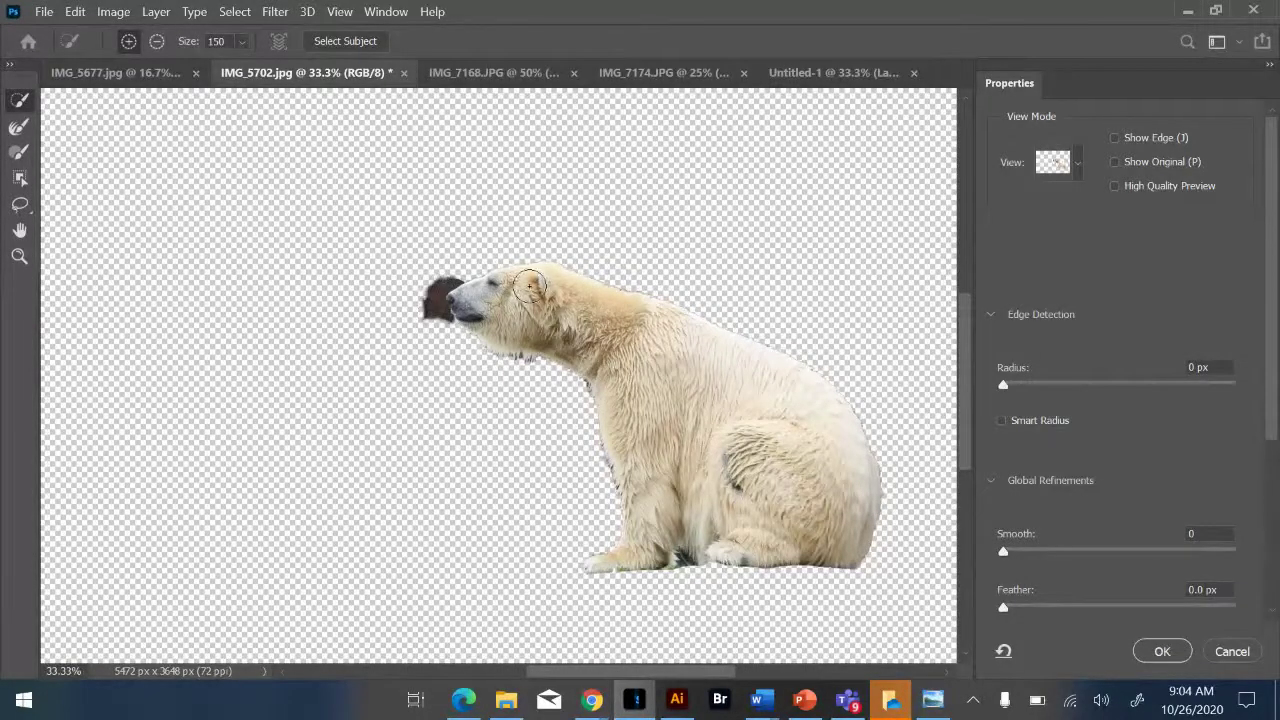
Subtract the dark background patch in front of the bear's nose from the selection.
click(157, 41)
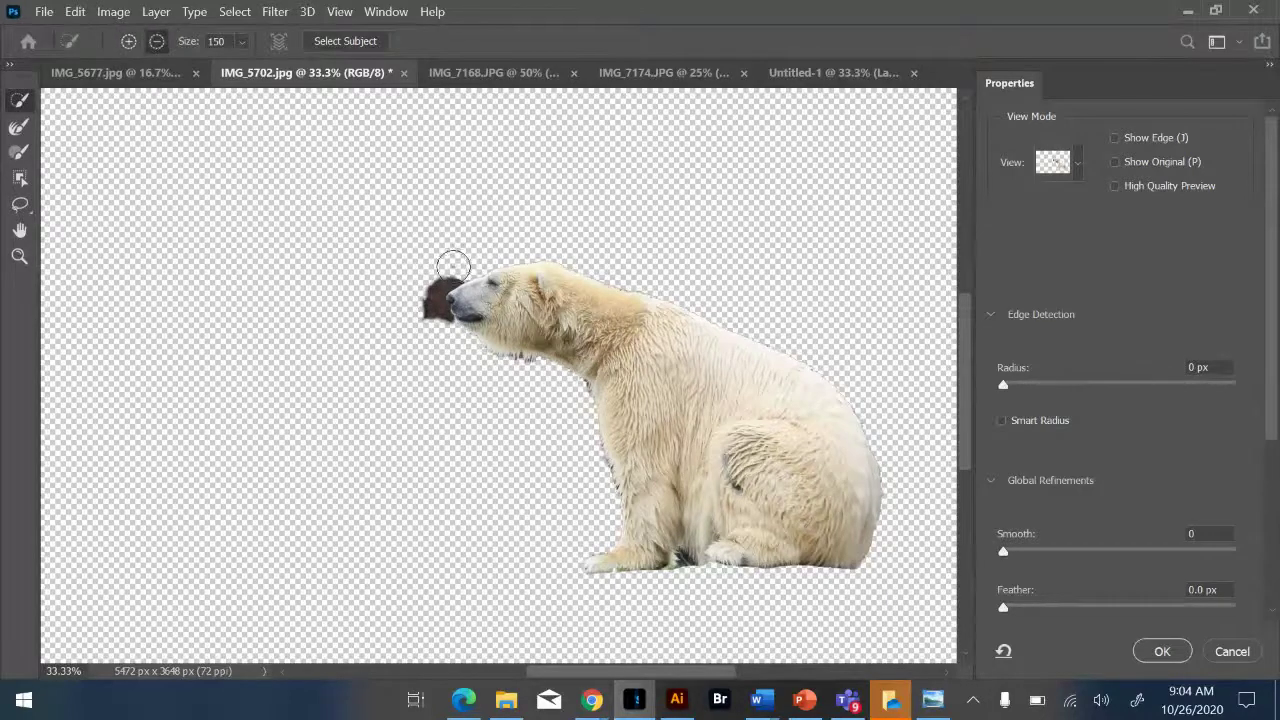
mouse_move(451, 266)
mouse_down()
mouse_move(425, 290)
mouse_move(443, 300)
mouse_move(431, 317)
mouse_up()
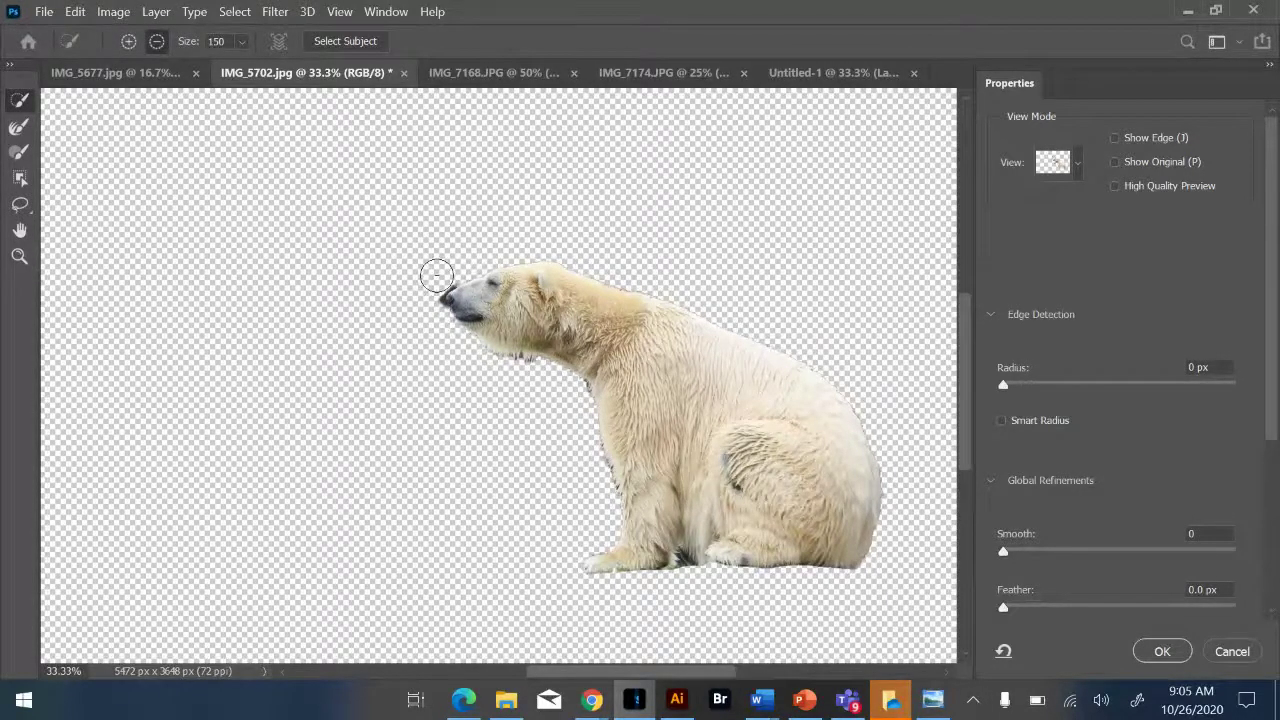
click(440, 275)
Subtract the dark background between the bear's paws from the selection, reducing the brush size to 50.
click(693, 568)
key(bracketleft)
key(bracketleft)
key(bracketleft)
click(692, 568)
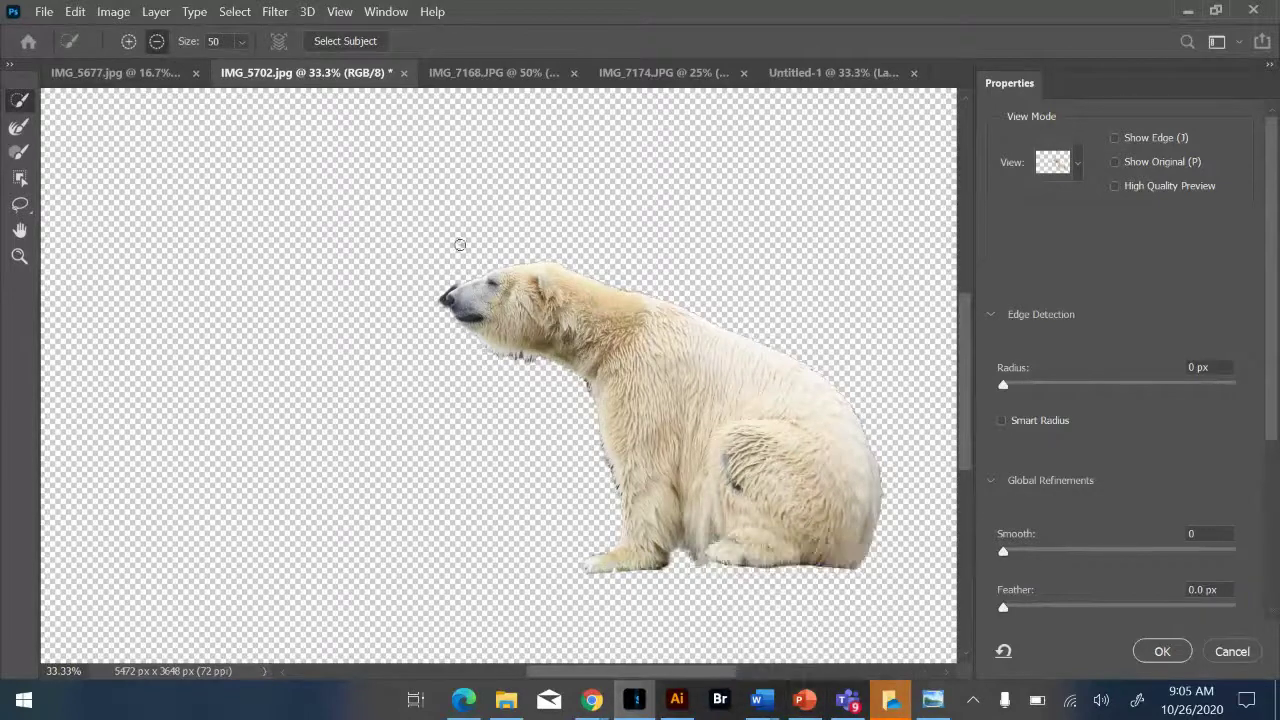
Subtract the leftover background around the nose and add the tip of the nose back to the selection.
click(448, 289)
click(441, 300)
click(137, 37)
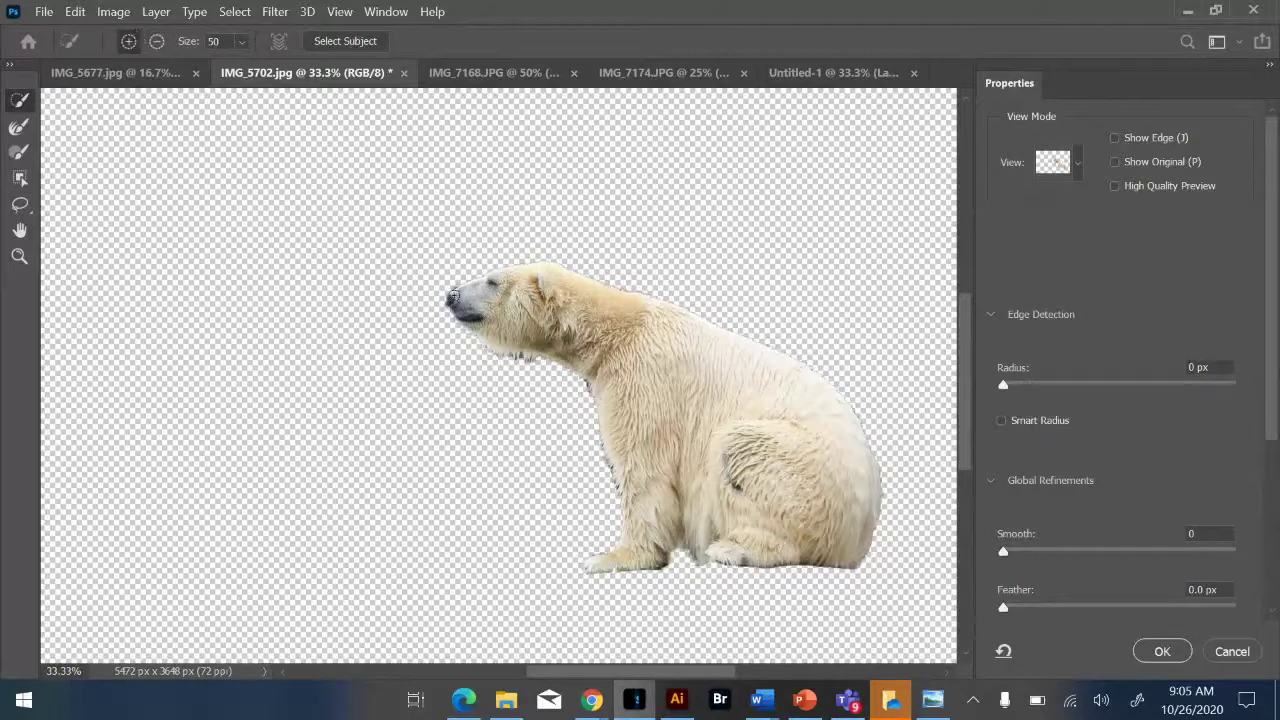
click(451, 300)
Refine the selection edge around the bear's nose with the Refine Edge Brush at size 90.
key(ctrl+plus)
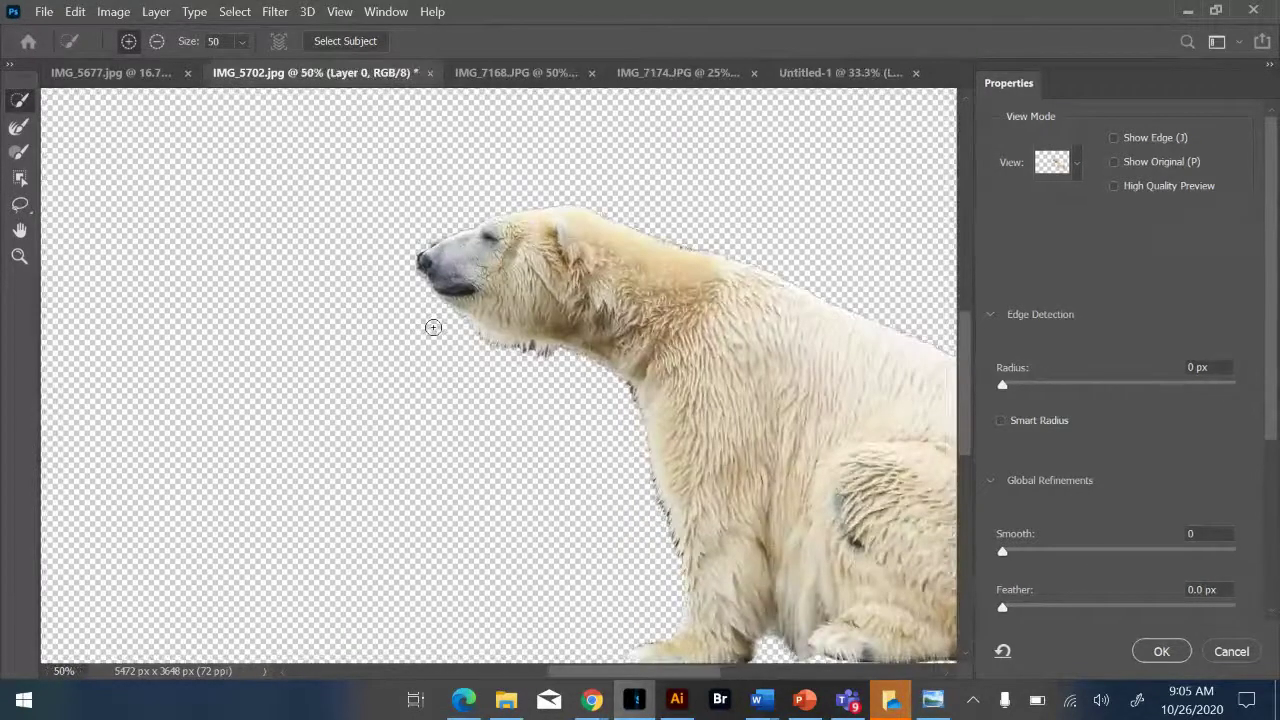
click(25, 140)
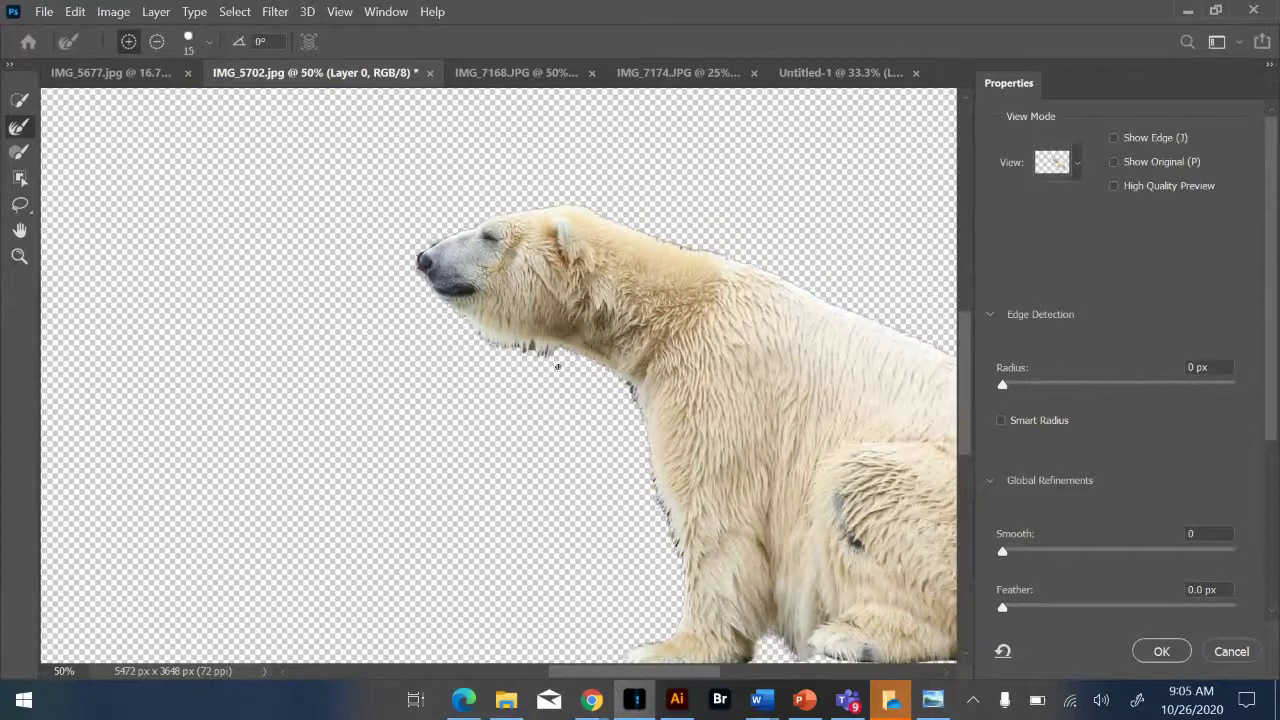
key(bracketright)
key(bracketright)
key(bracketright)
key(bracketright)
key(bracketright)
key(bracketright)
key(bracketright)
key(bracketright)
mouse_move(428, 250)
mouse_down()
mouse_move(409, 257)
mouse_move(414, 268)
mouse_up()
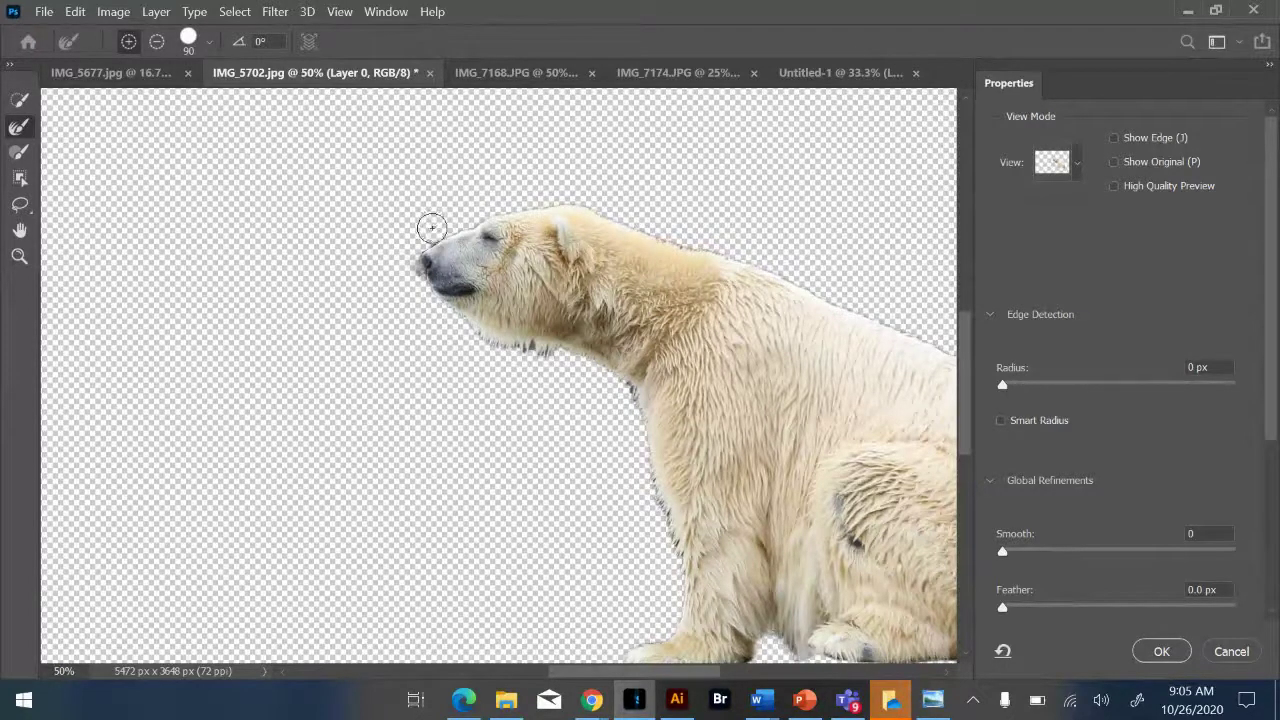
click(435, 234)
Reduce the Refine Edge Brush to size 45 and refine the fur edge along the muzzle, chin, neck and chest.
key(bracketleft)
key(bracketleft)
key(bracketleft)
key(bracketleft)
key(bracketleft)
mouse_move(417, 273)
mouse_down()
mouse_move(430, 246)
mouse_move(418, 280)
mouse_up()
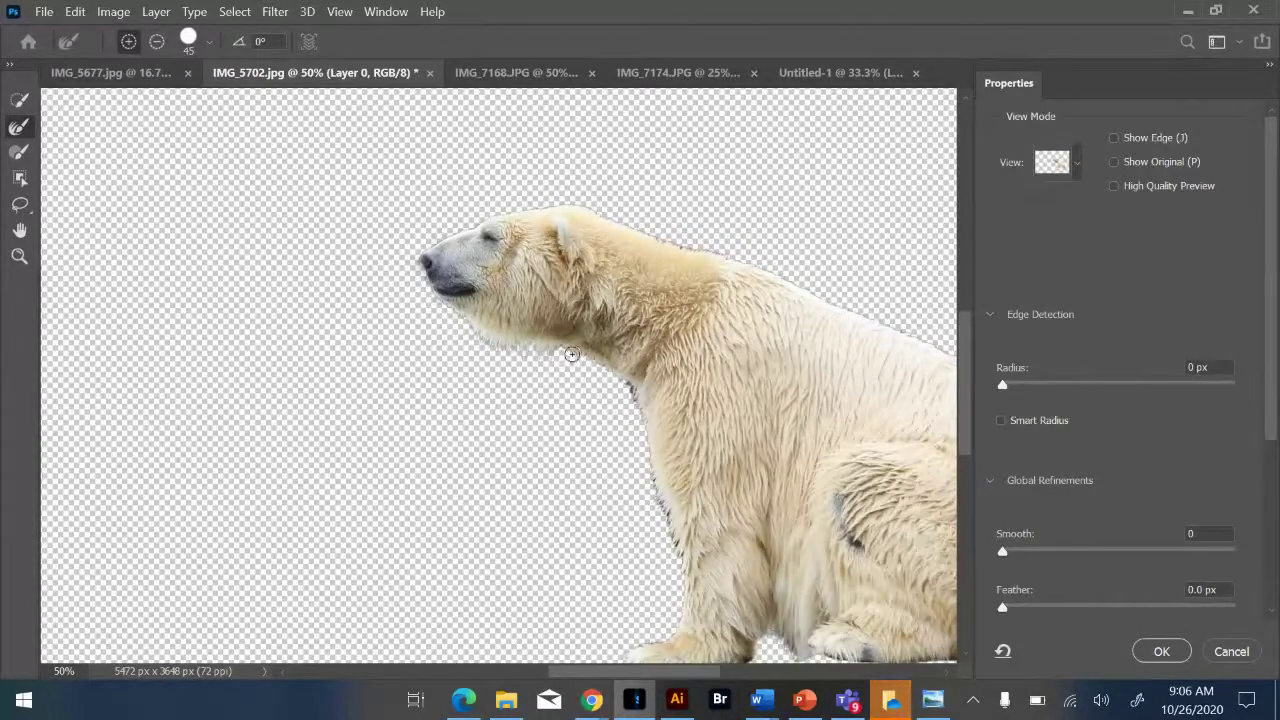
mouse_move(572, 354)
mouse_down()
mouse_move(631, 396)
mouse_move(662, 497)
mouse_move(674, 647)
mouse_move(674, 549)
mouse_up()
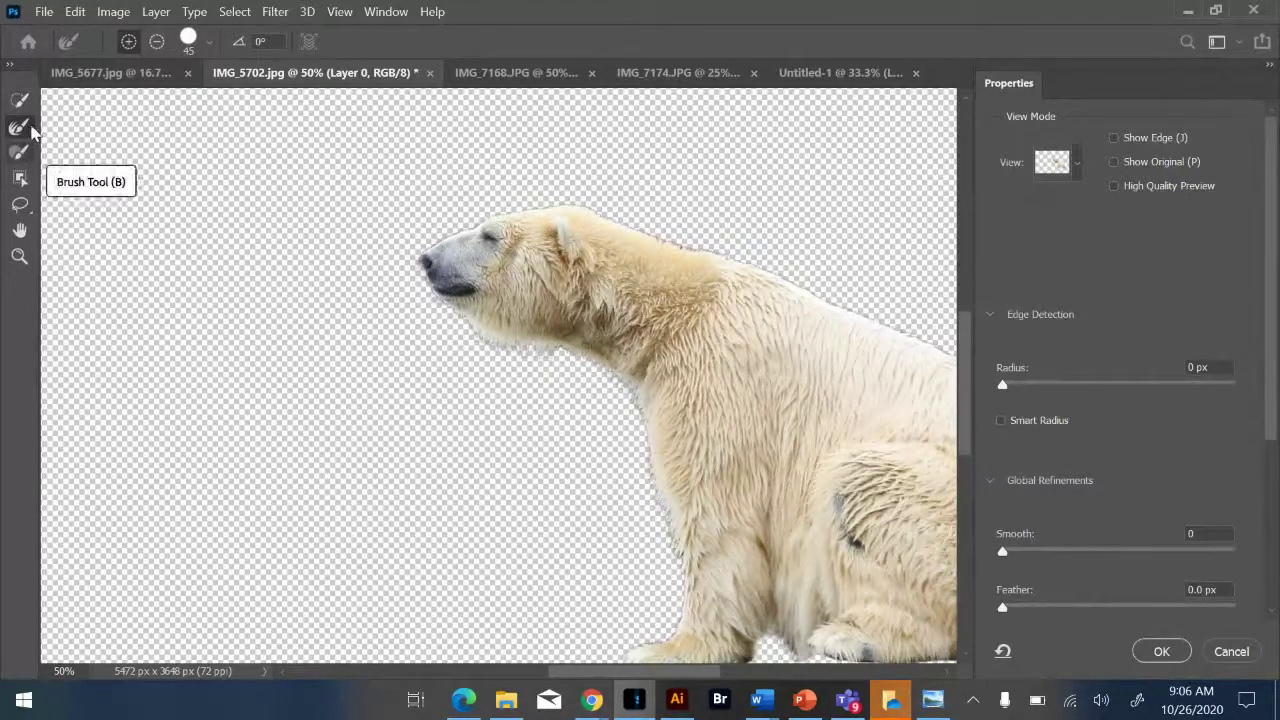
Refine the lower edge of the bear's front paw and subtract edge refinement in the gap between the paws.
scroll(468, 394, left, 2)
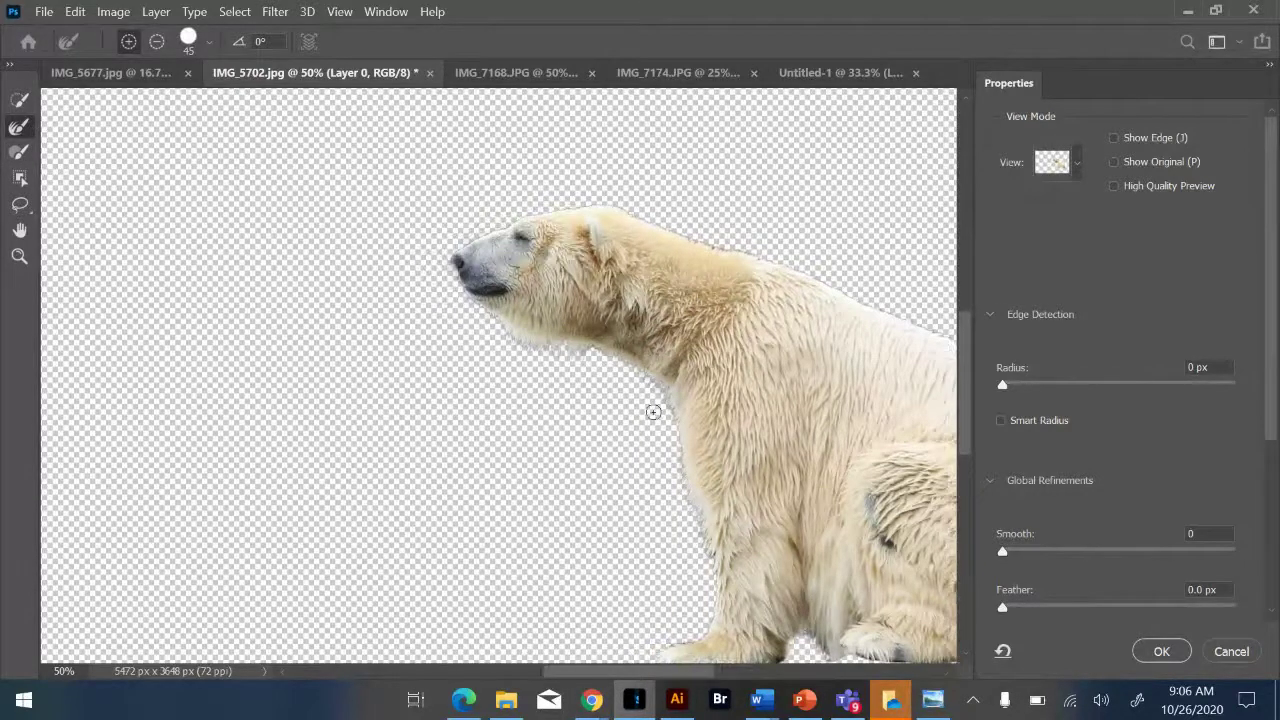
scroll(750, 589, down, 3)
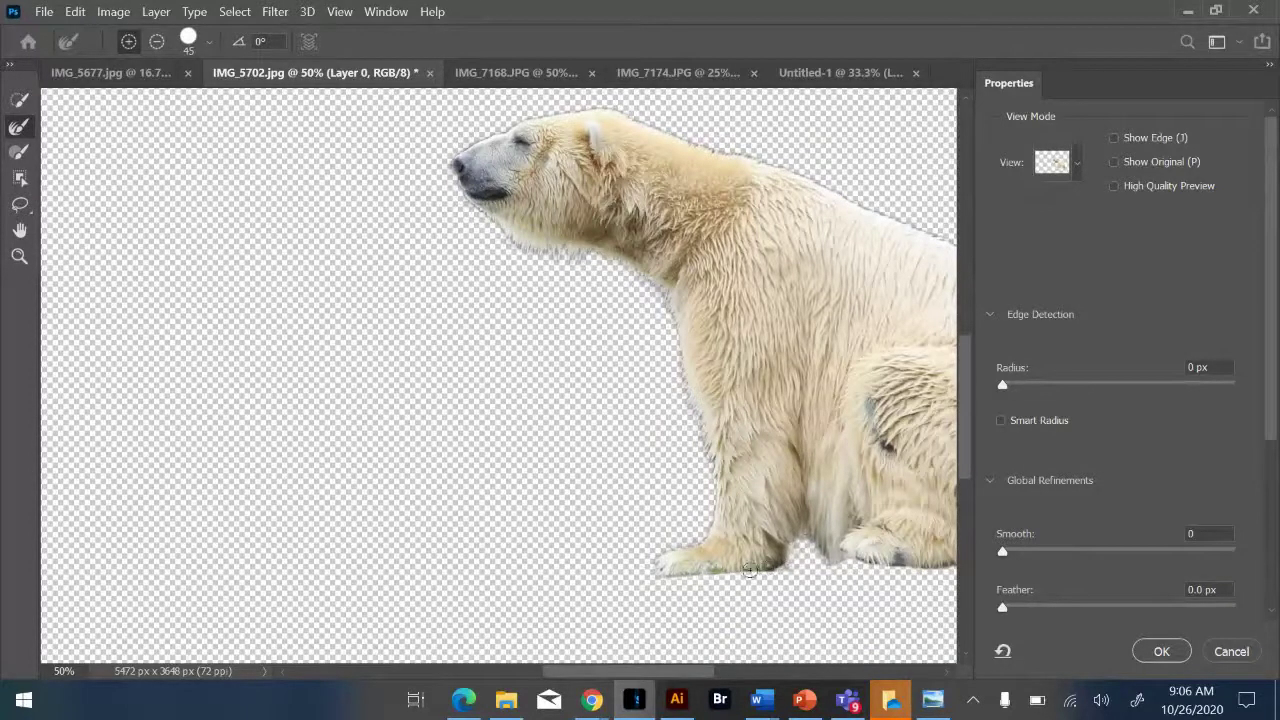
drag(745, 570, 738, 571)
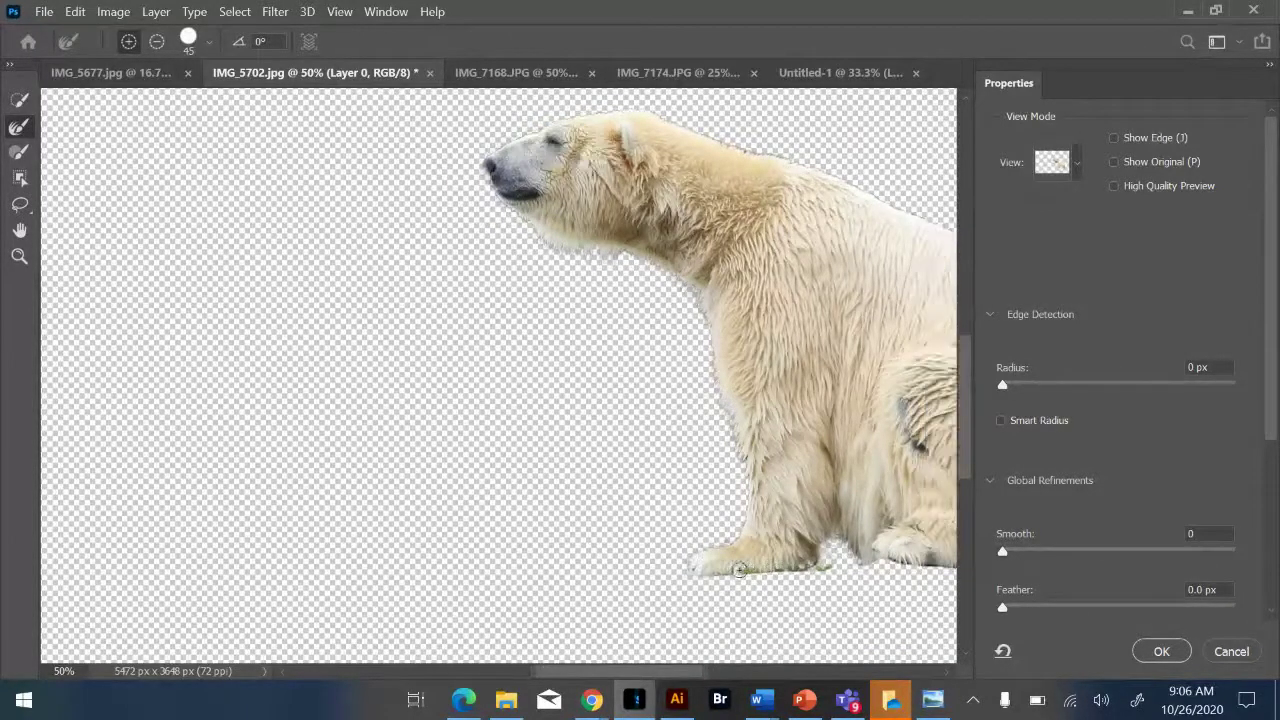
scroll(739, 570, right, 2)
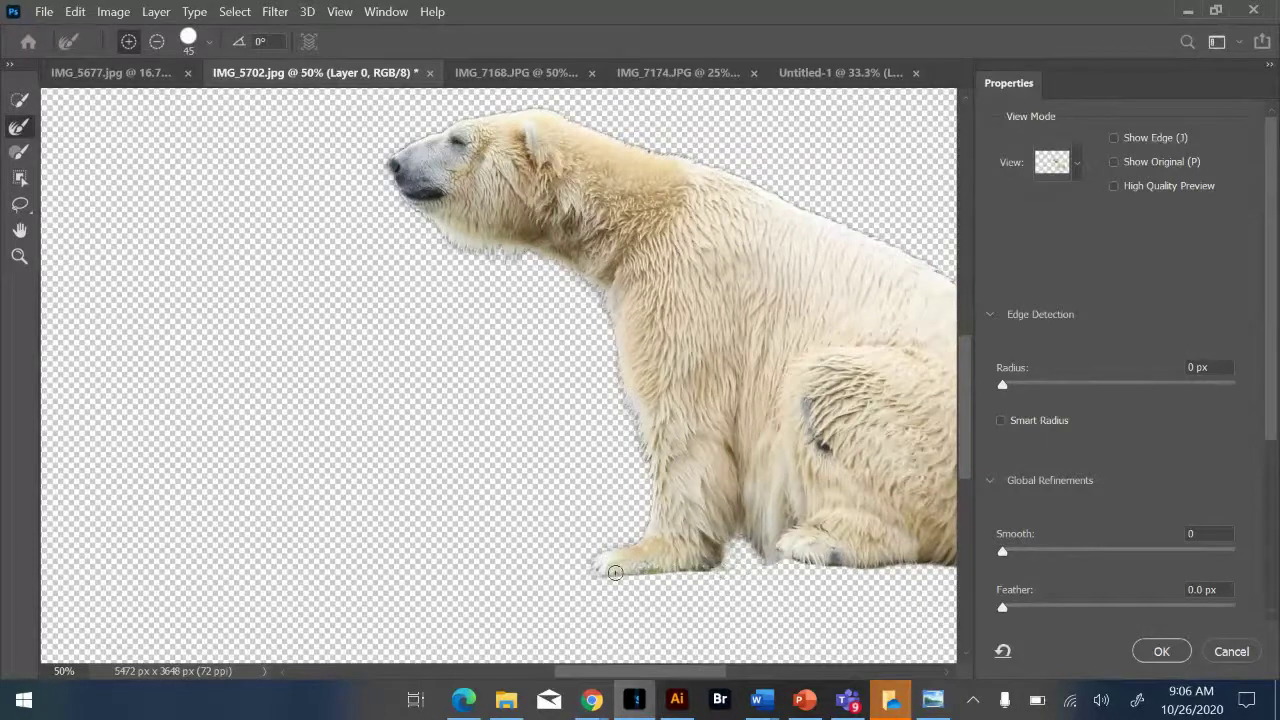
click(157, 42)
mouse_move(752, 554)
mouse_down()
mouse_move(729, 566)
mouse_move(745, 590)
mouse_up()
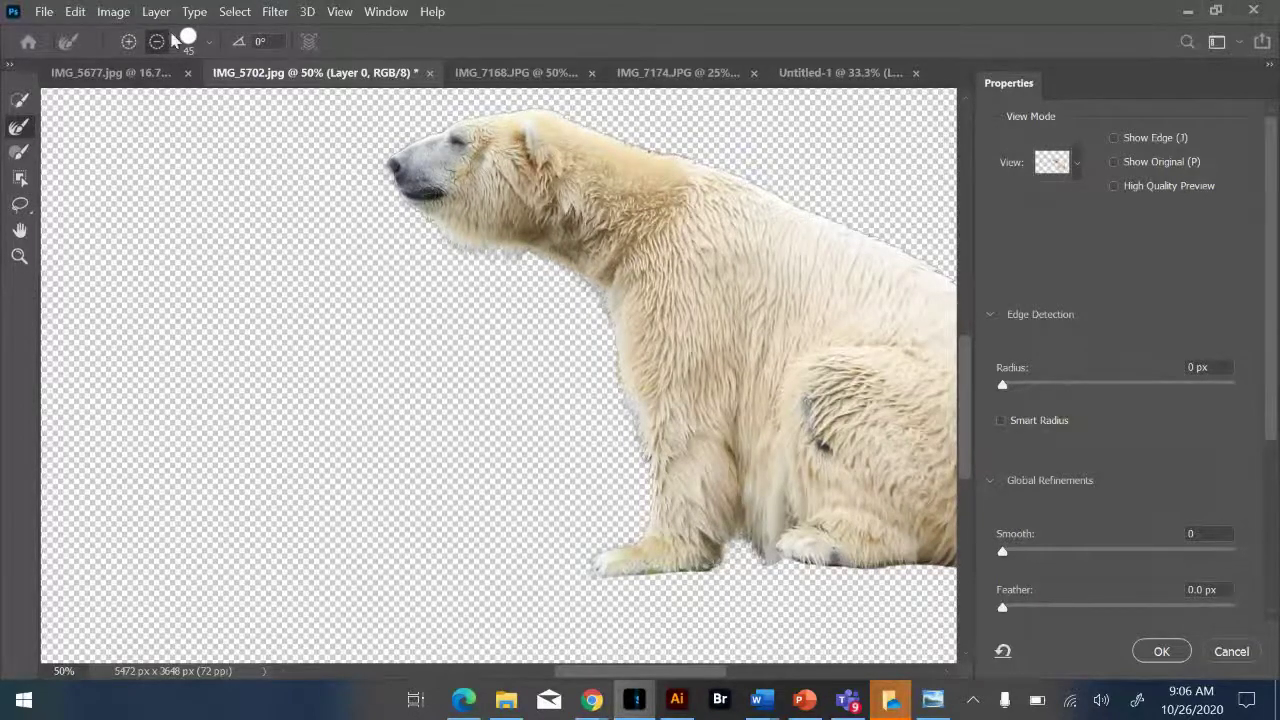
Refine the fur edge over the bear's head, back and rump and along the underside to the hind paw.
click(128, 42)
scroll(668, 376, left, 2)
scroll(668, 376, right, 6)
drag(335, 92, 380, 108)
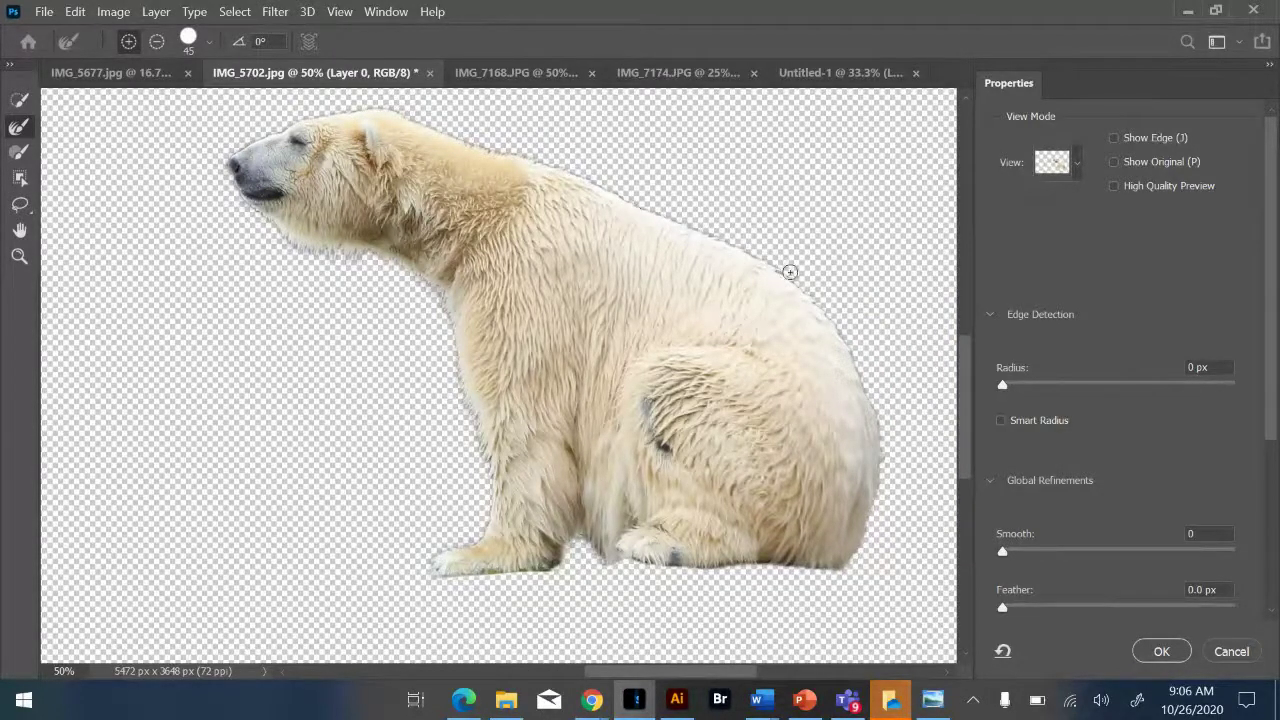
click(851, 349)
mouse_move(860, 519)
mouse_down()
mouse_move(839, 569)
mouse_move(623, 551)
mouse_up()
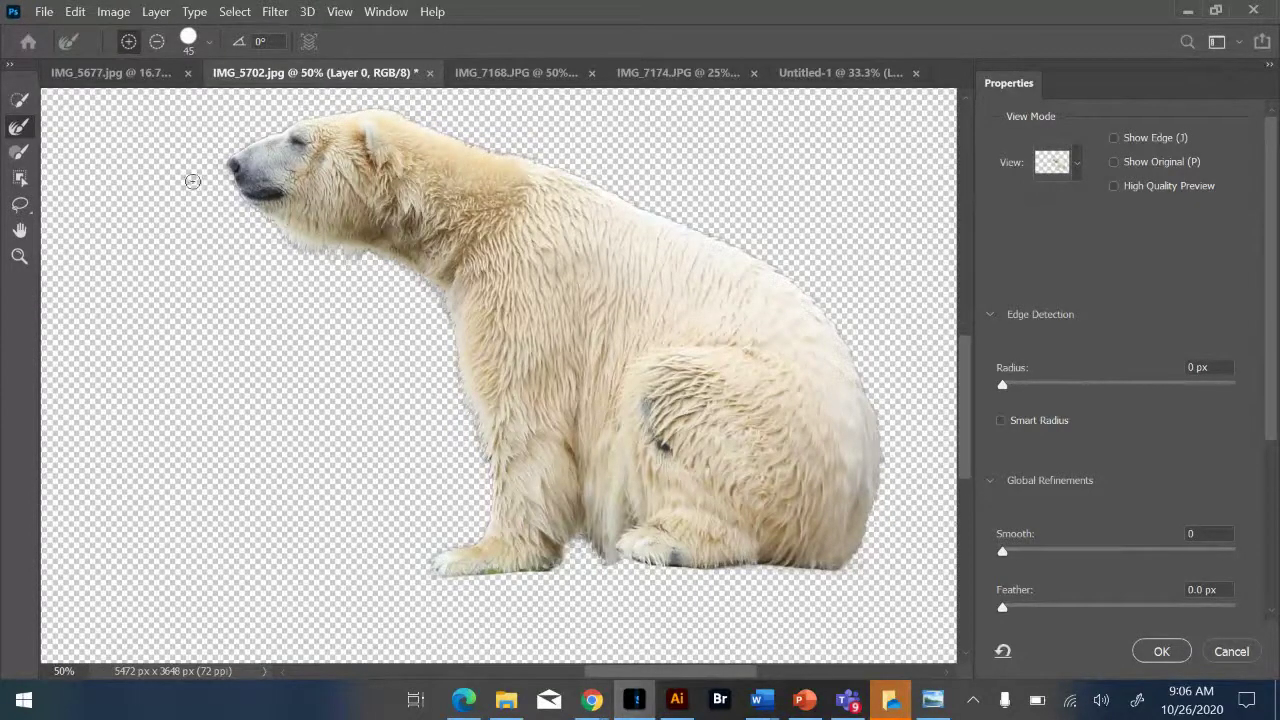
Add the upper muzzle edge from the nose to the forehead to the selection with the Quick Selection tool at size 40.
click(20, 102)
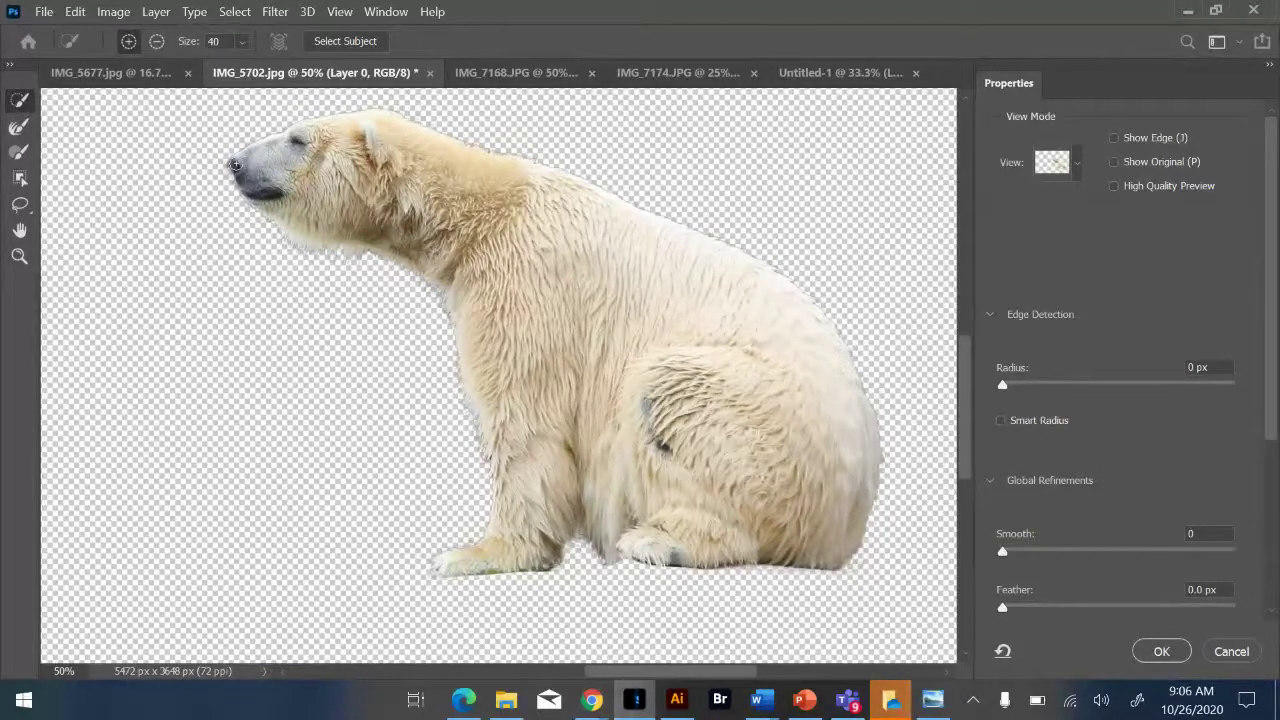
drag(234, 164, 318, 124)
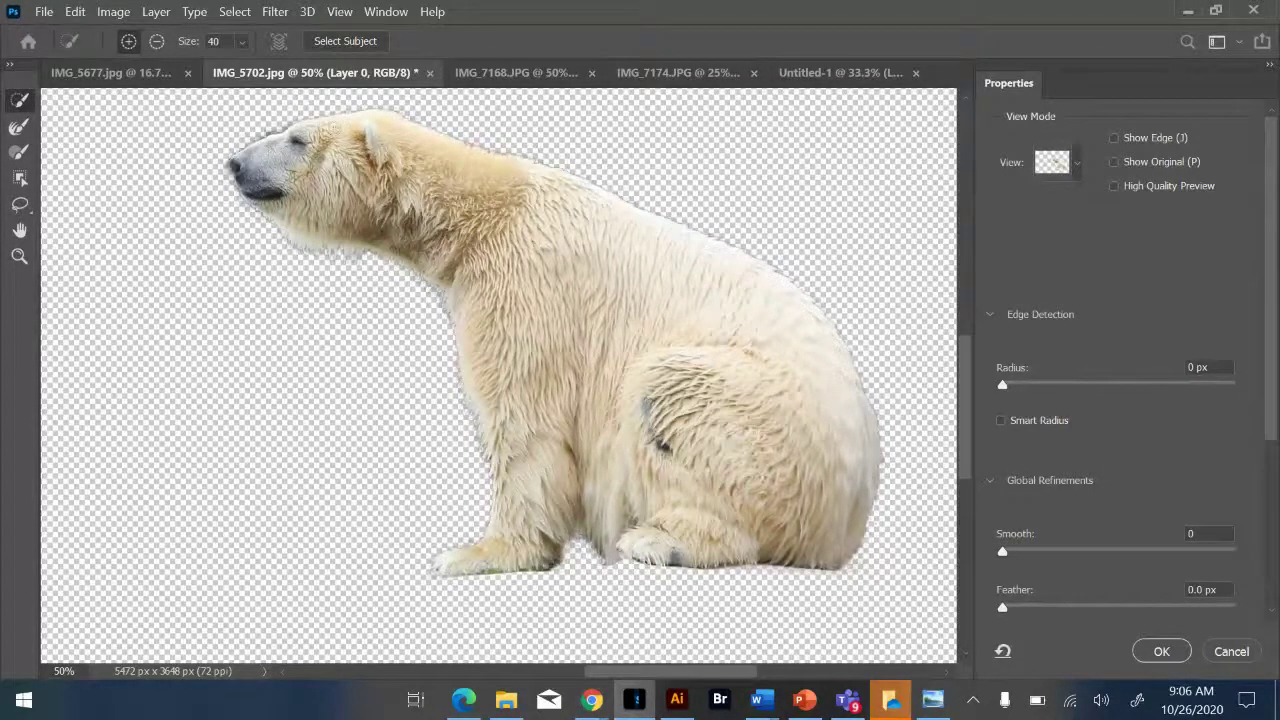
Refine the selection edge at the nose tip and along the chin fur with the Refine Edge Brush at size 45.
key(ctrl+plus)
key(ctrl+plus)
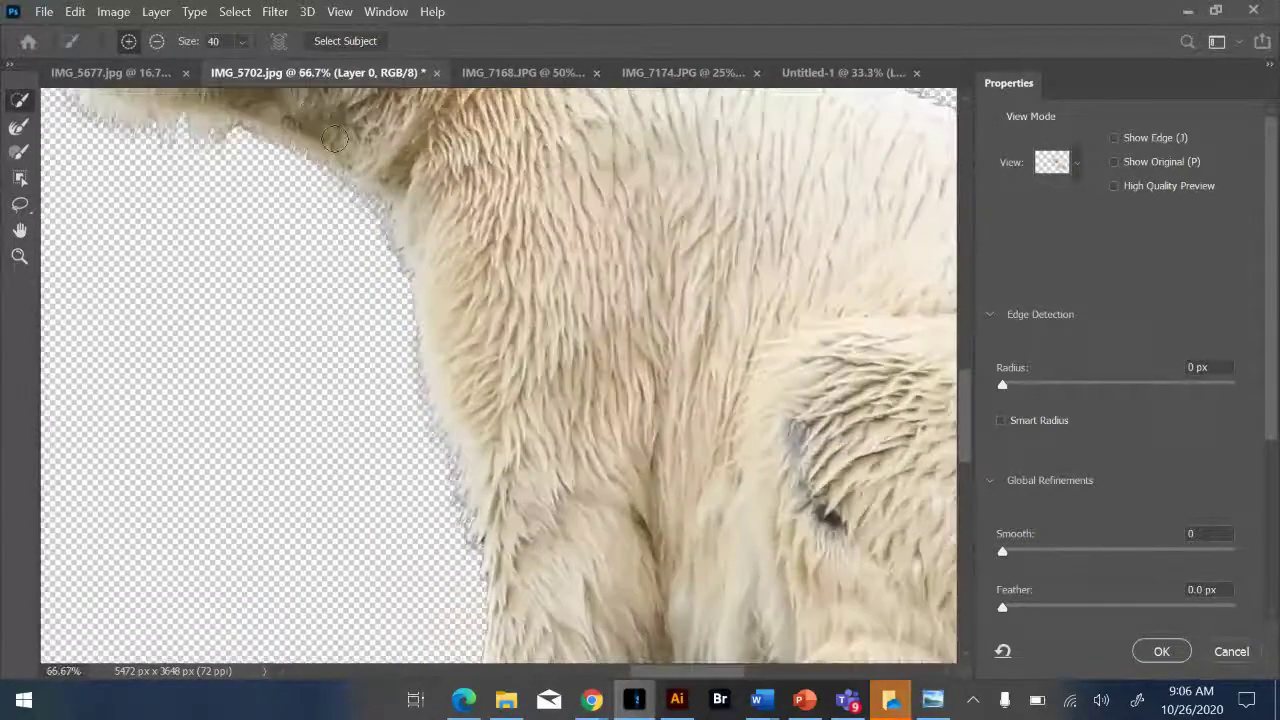
scroll(335, 139, left, 4)
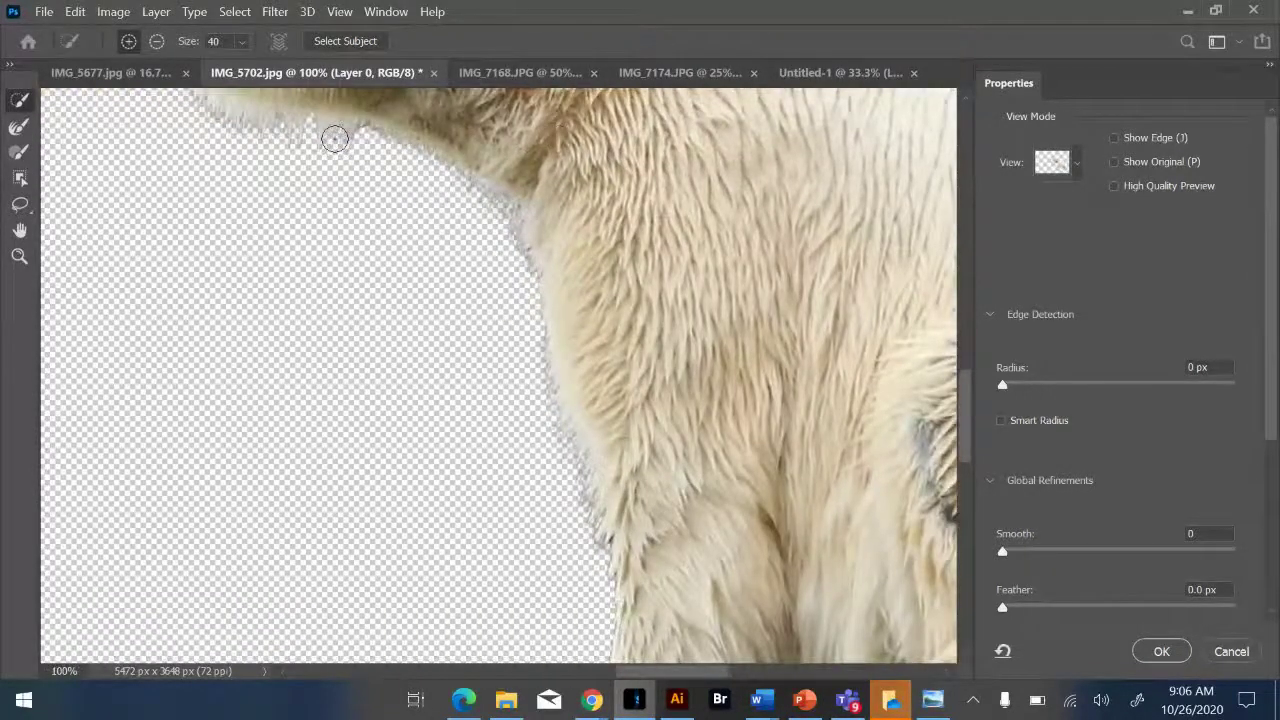
scroll(335, 139, up, 4)
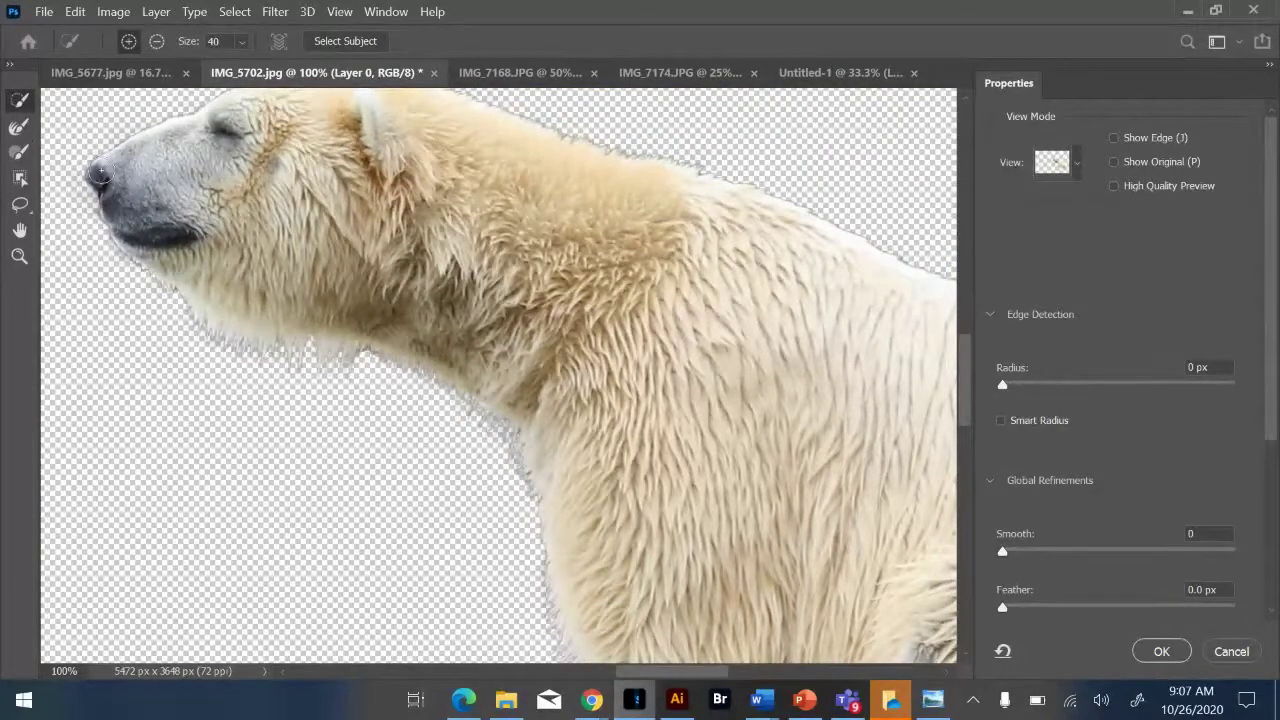
click(19, 156)
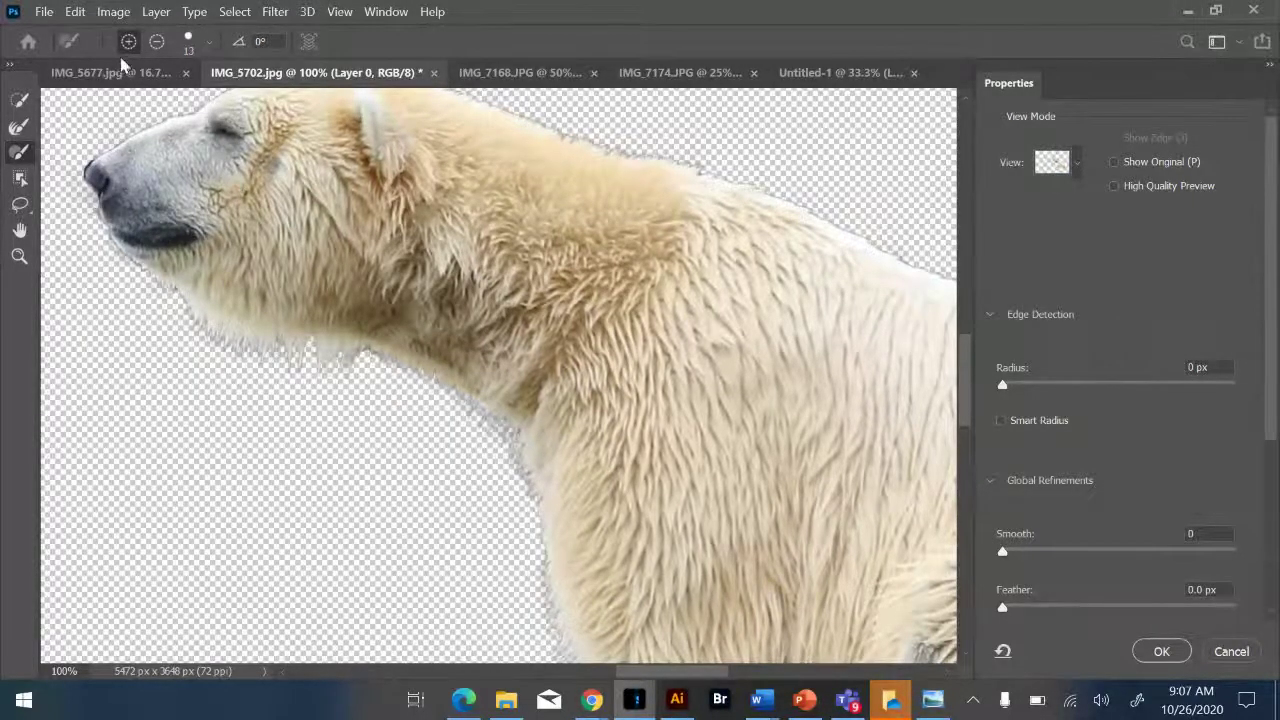
click(18, 126)
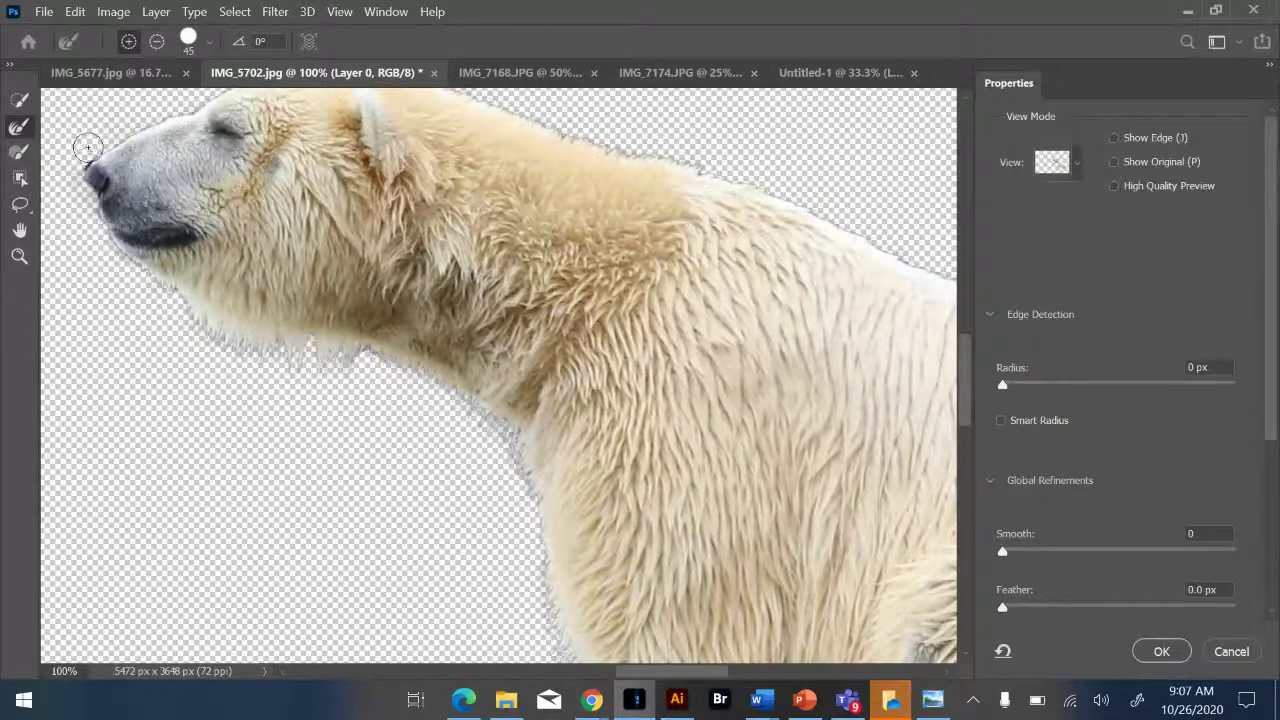
drag(75, 168, 73, 180)
drag(121, 265, 237, 354)
drag(115, 250, 312, 362)
Try a rectangular Object Selection over the muzzle and chin, and refine the fur fringe beneath the jaw with the Refine Edge Brush.
click(20, 182)
drag(90, 118, 288, 350)
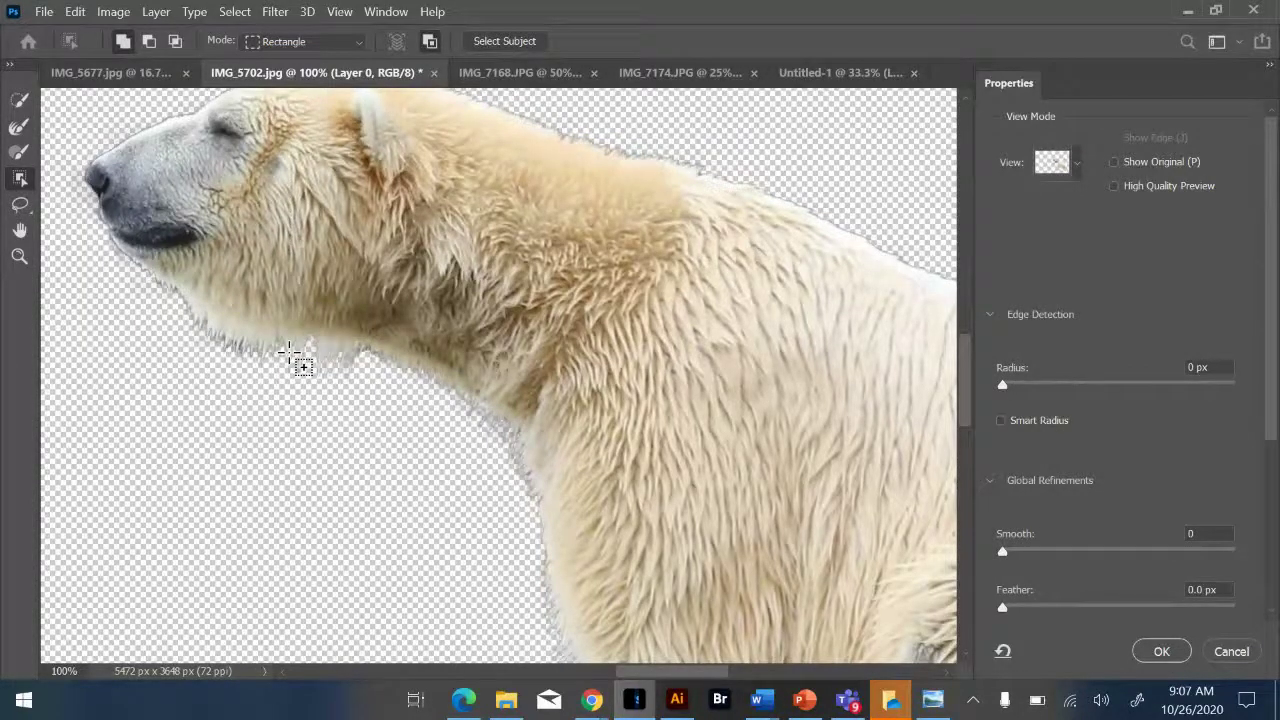
click(18, 126)
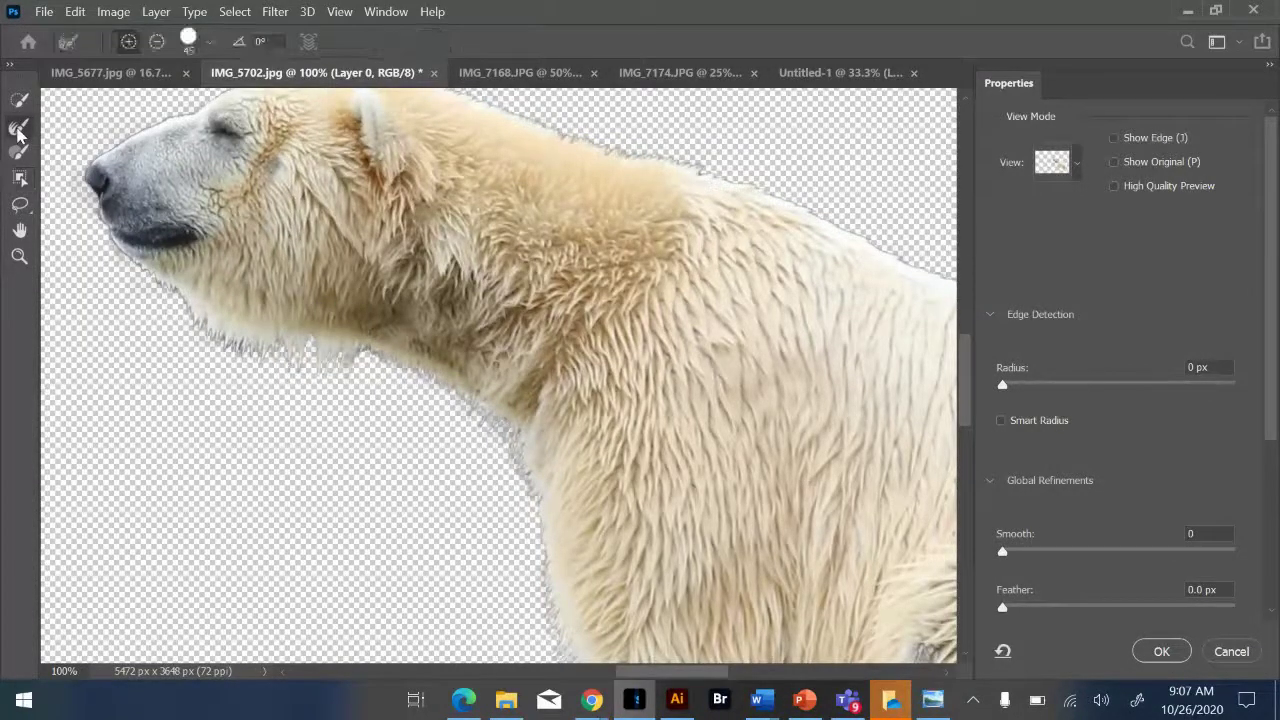
mouse_move(190, 318)
mouse_down()
mouse_move(216, 337)
mouse_move(304, 354)
mouse_move(341, 346)
mouse_up()
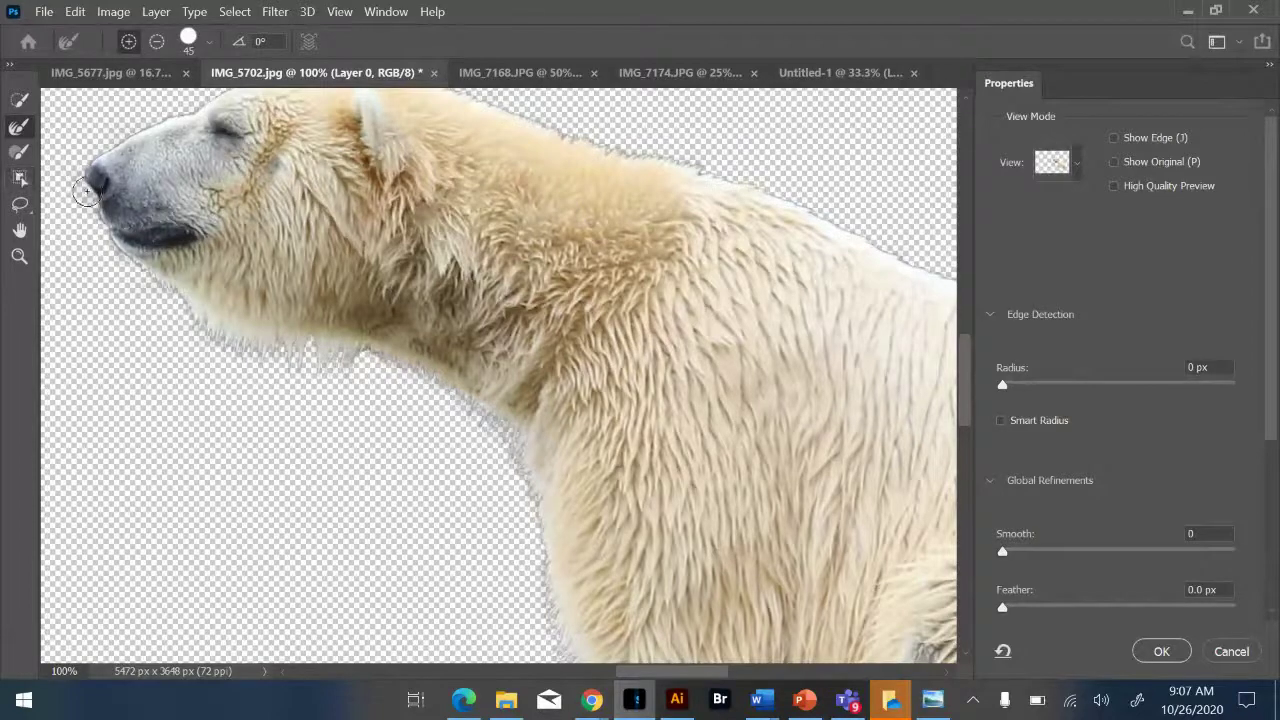
Refine the fur edge around the bear's hindquarters and paws with the Refine Edge Brush at size 45.
click(22, 232)
drag(296, 309, 153, 100)
drag(622, 417, 580, 311)
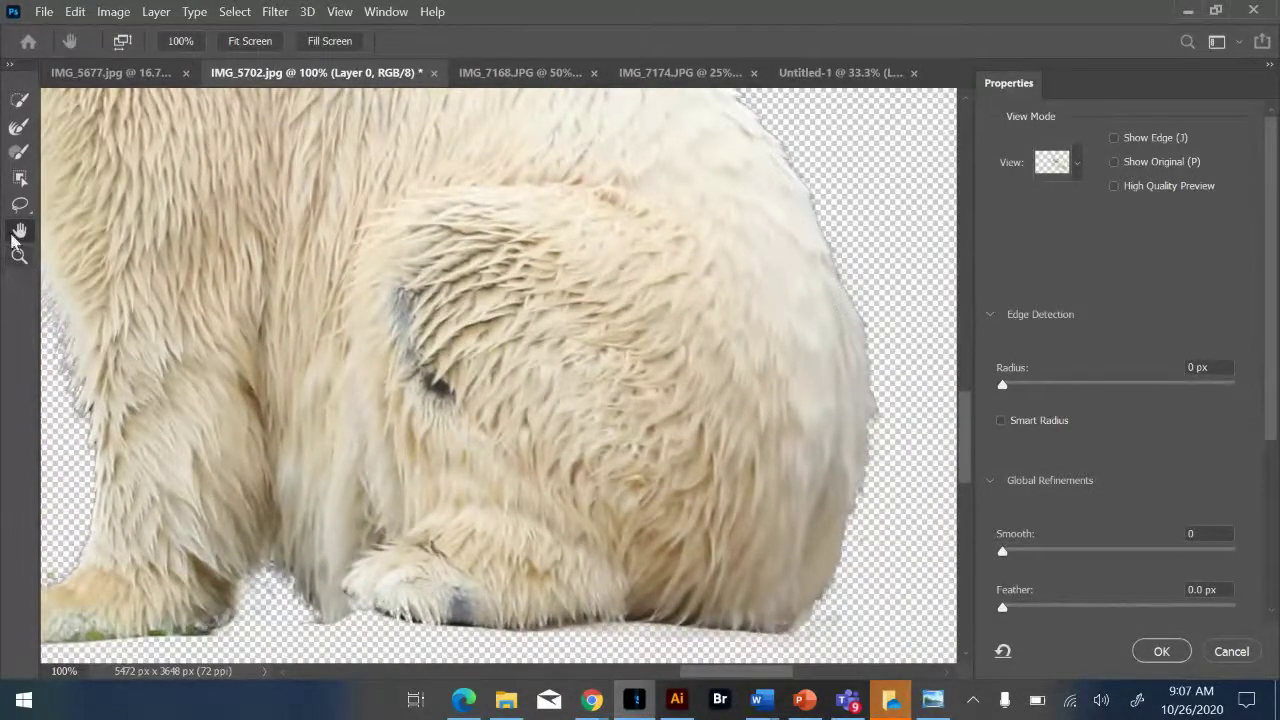
click(19, 129)
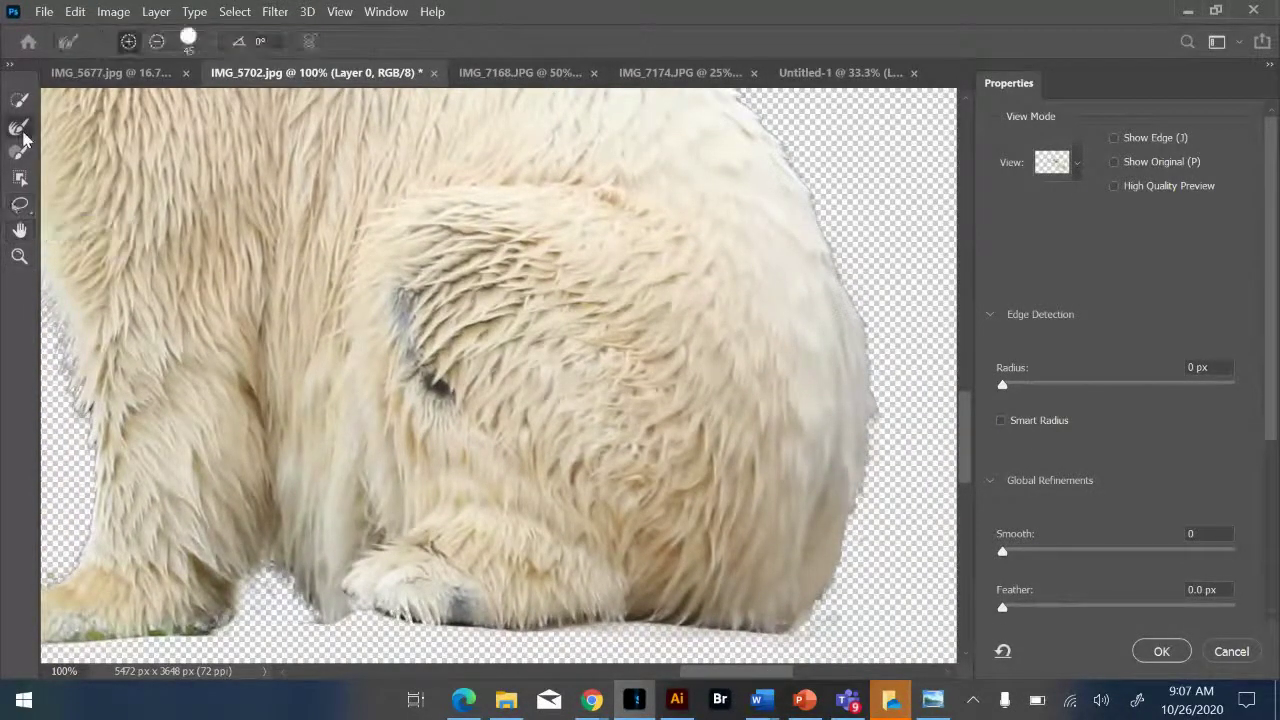